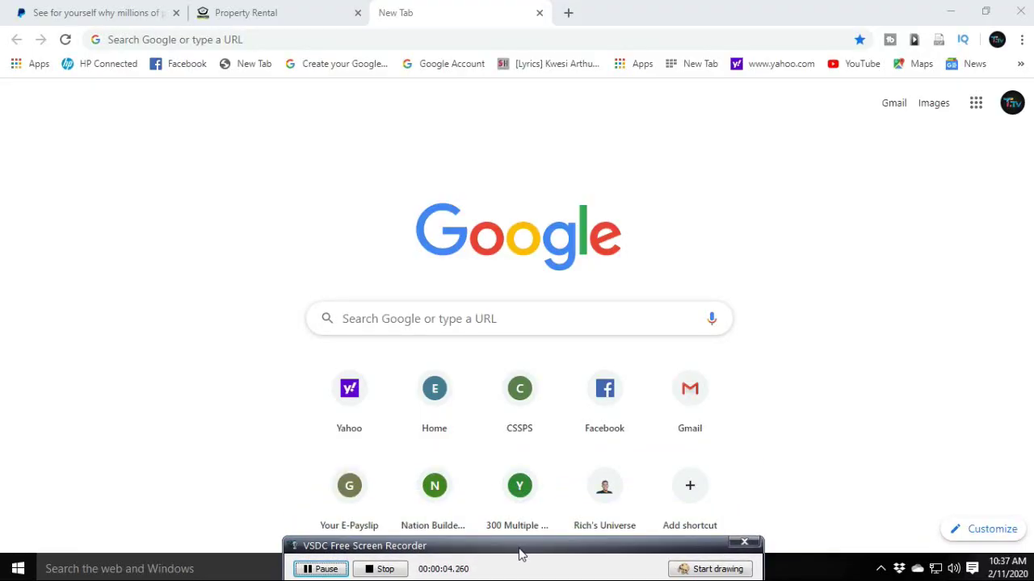
Load paypal.com/le in Chrome and start PayPal's sign-up process.
left_click(226, 41)
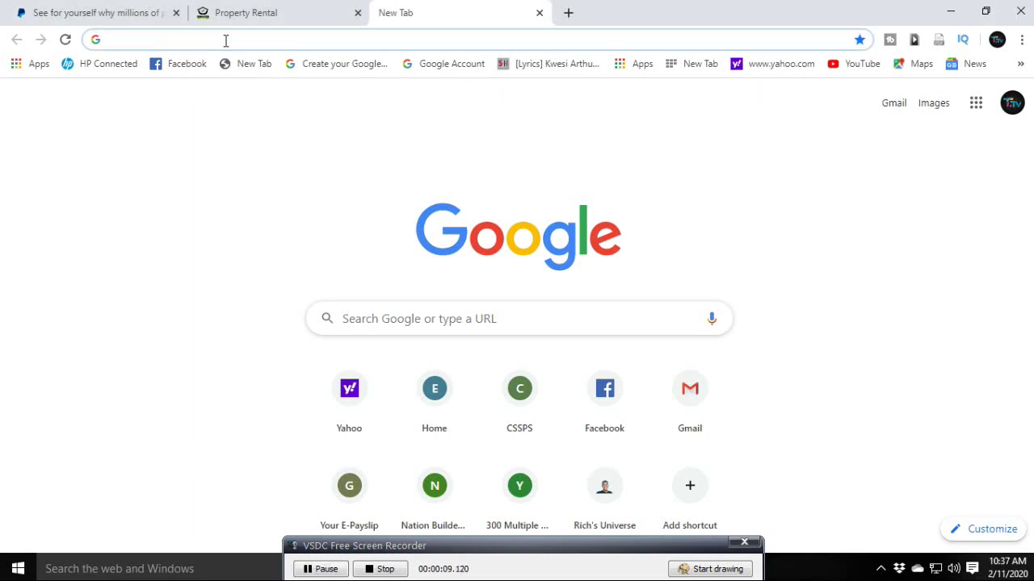
type("pa")
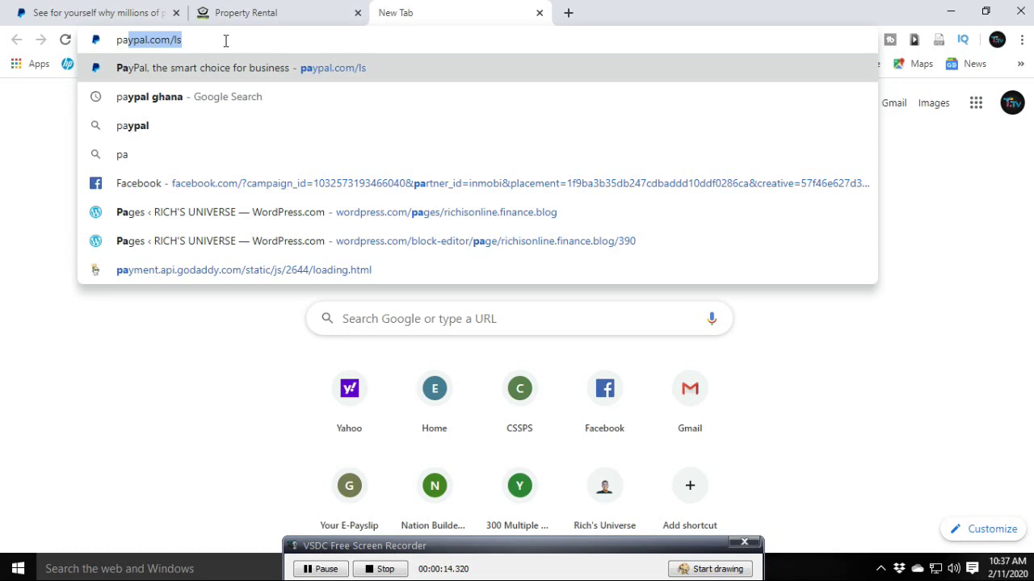
type("ypal")
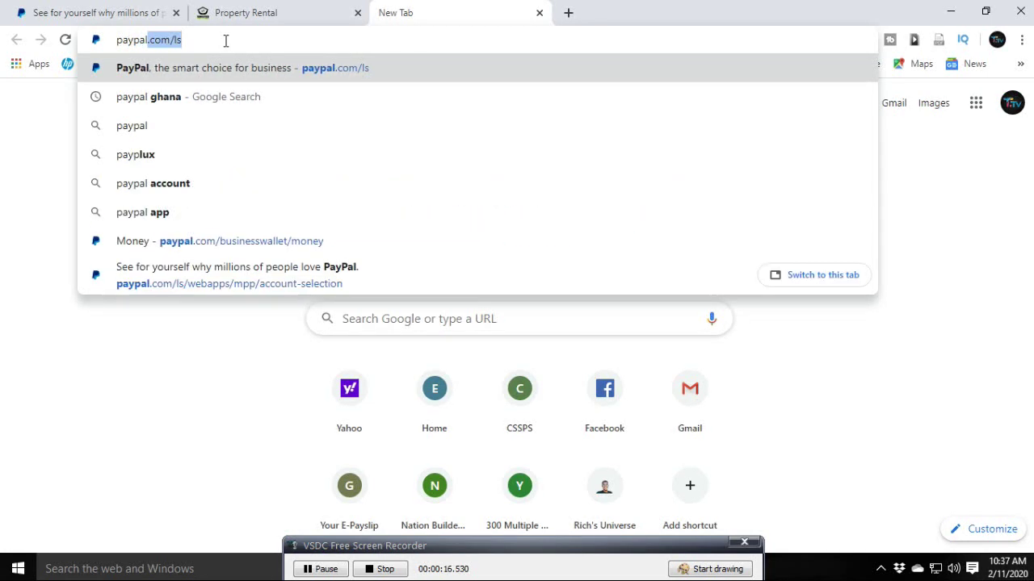
type(".com/le")
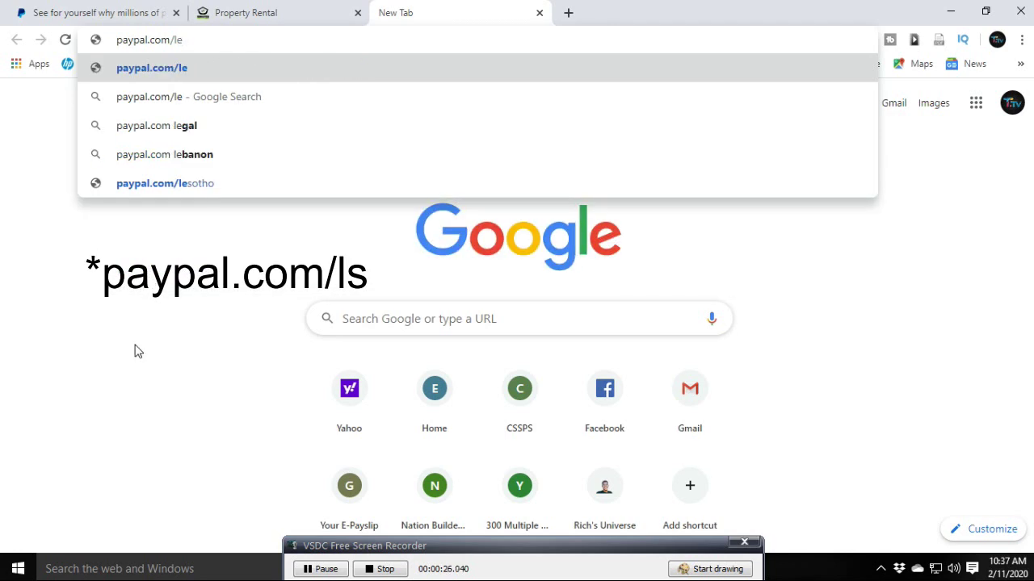
key("Return")
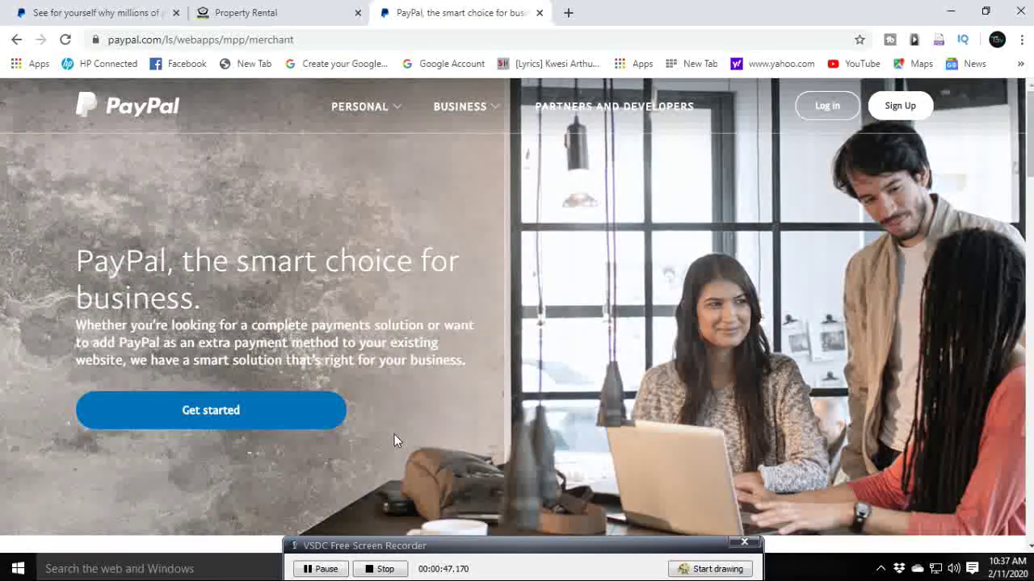
left_click(919, 116)
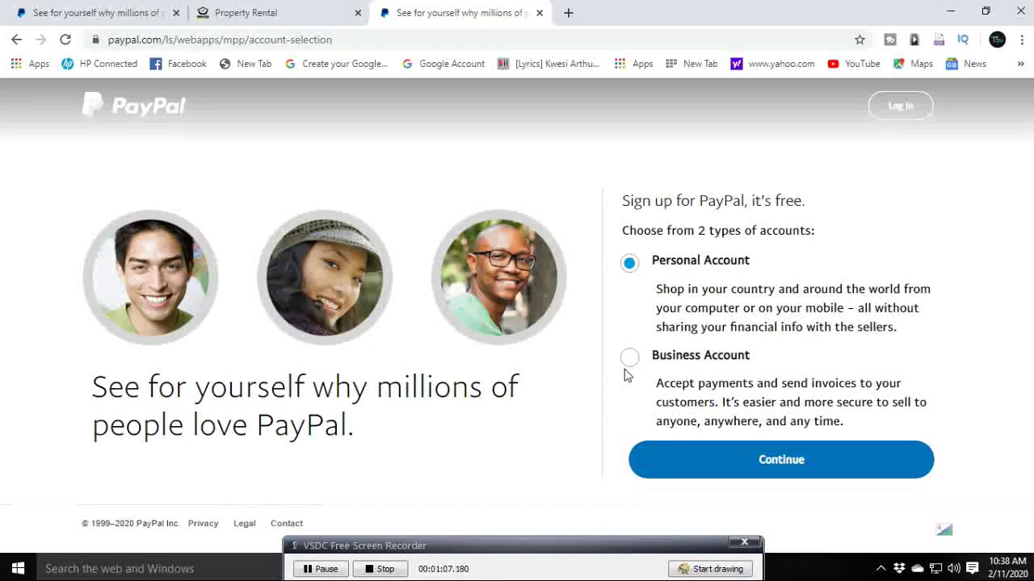
Choose Business Account and continue to the business sign-up email page.
left_click(635, 367)
left_click(780, 460)
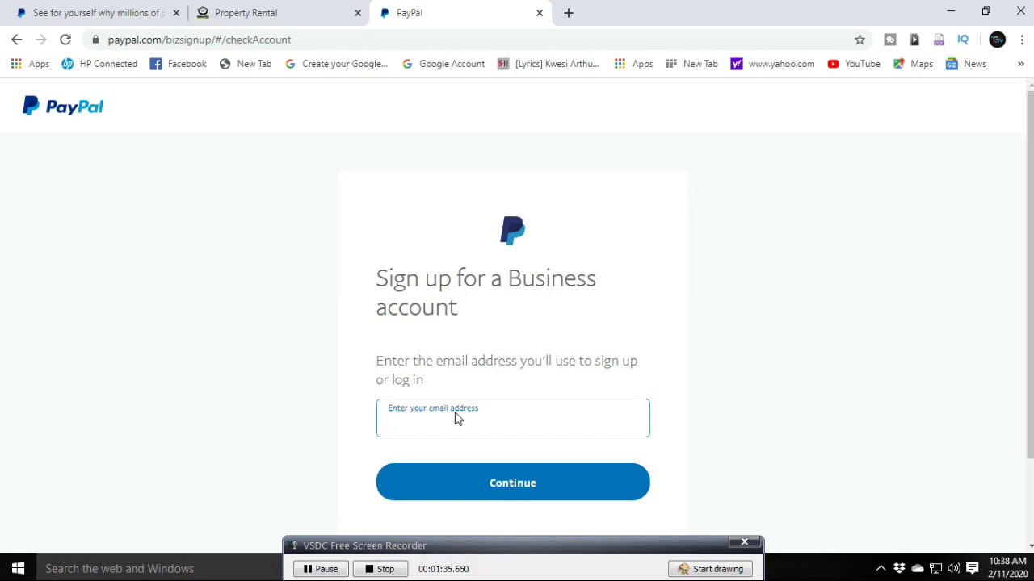
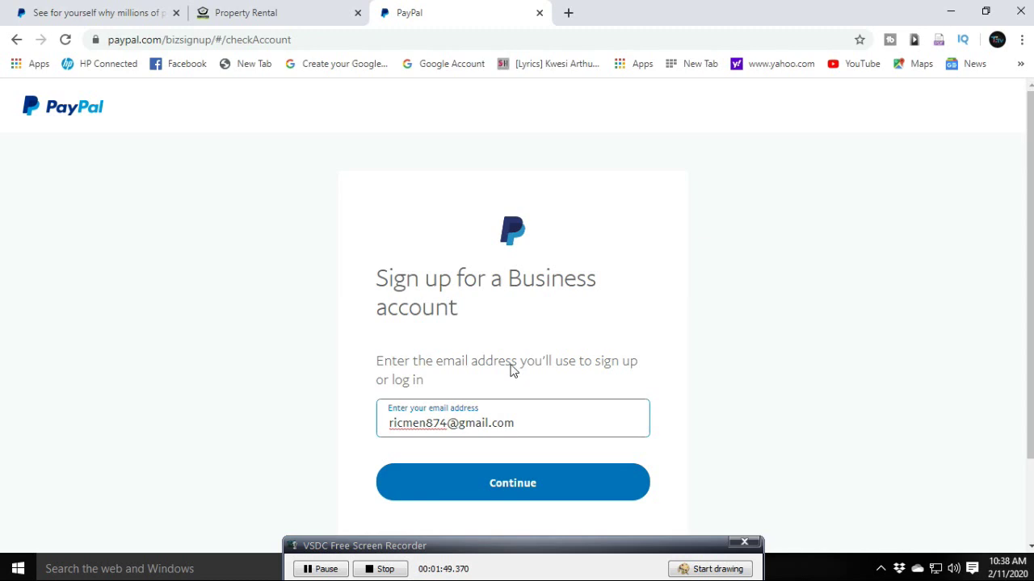
Enter the sign-up email address and a password, checking it with the eye icon, then continue.
left_click(512, 483)
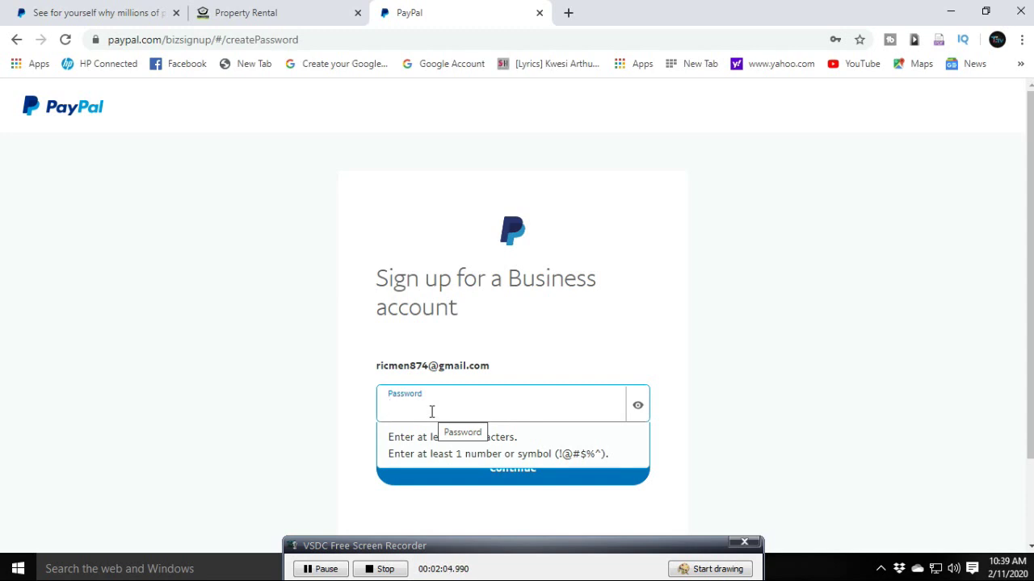
type("•••")
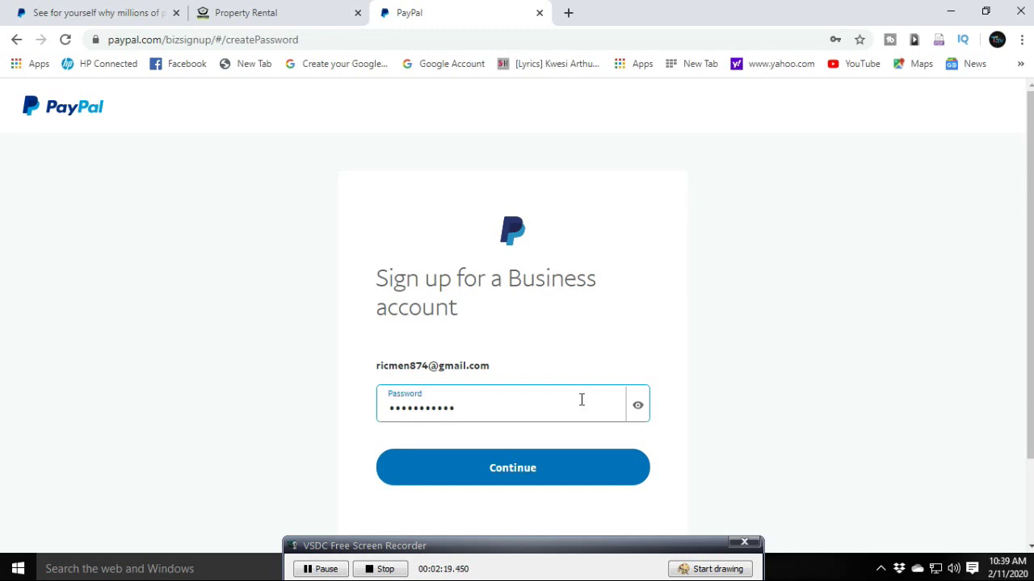
left_click(638, 417)
left_click(639, 415)
left_click(557, 467)
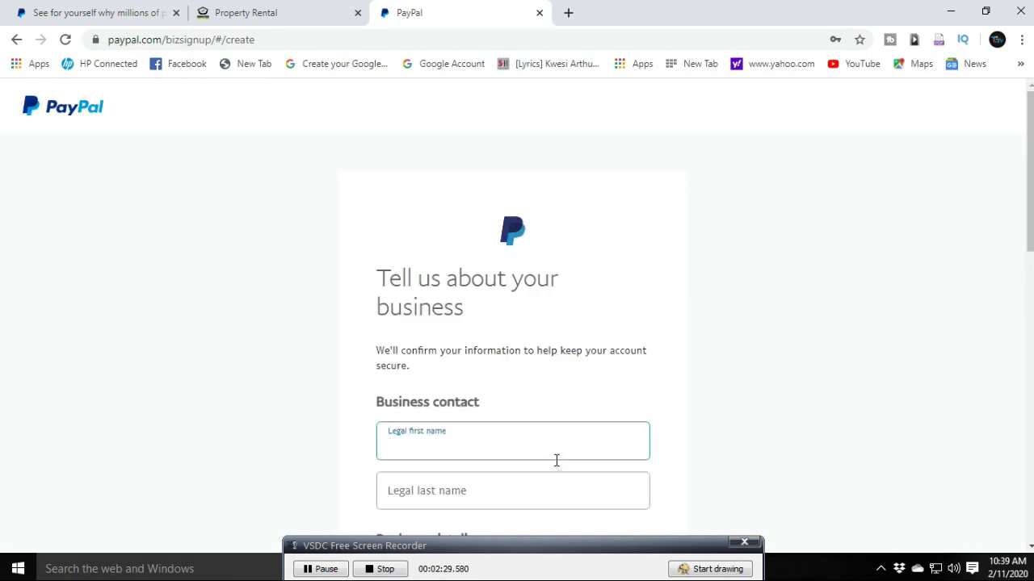
Enter the contact's legal first and last names in capital letters.
scroll(540, 415, "down", 1)
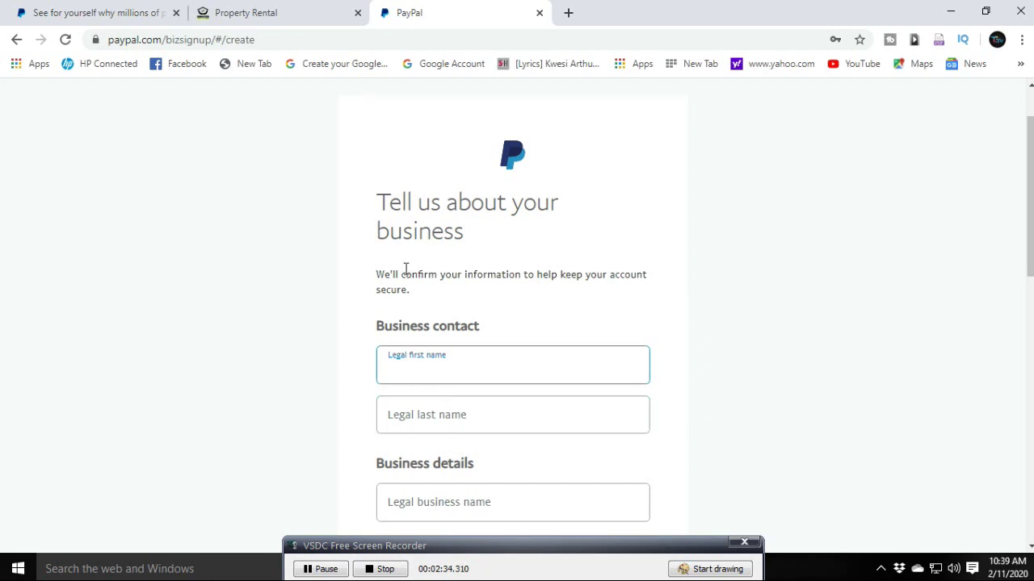
scroll(473, 331, "down", 1)
scroll(464, 350, "down", 8)
scroll(463, 353, "up", 4)
scroll(463, 352, "up", 3)
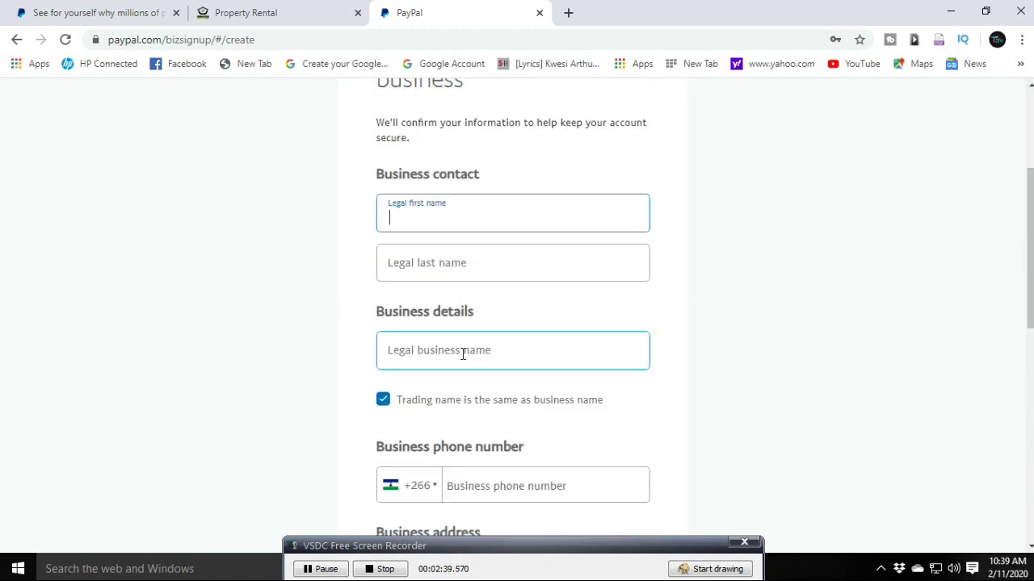
scroll(387, 331, "up", 1)
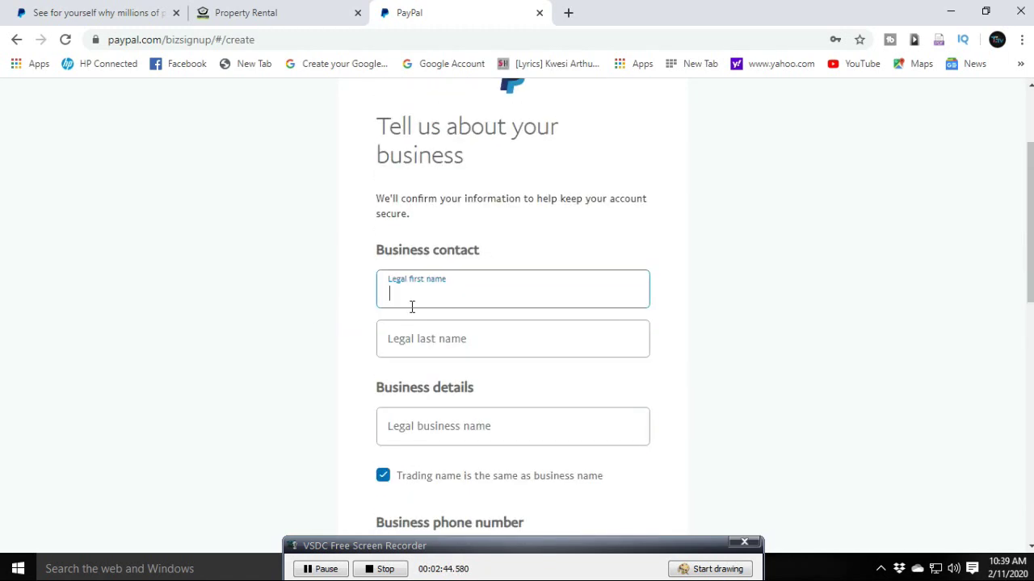
type("r")
key("BackSpace")
left_click(417, 344)
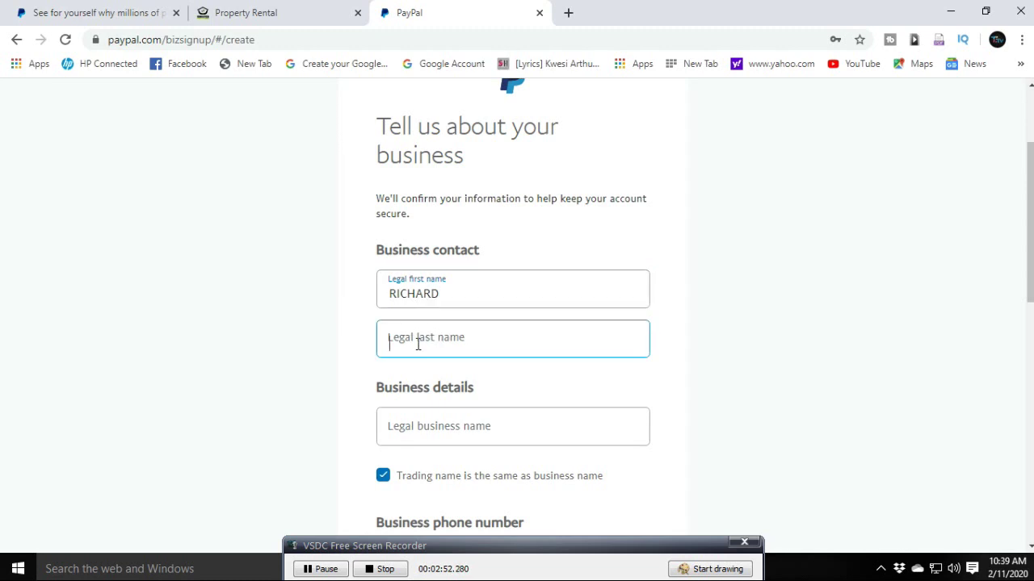
type("MN")
key("BackSpace")
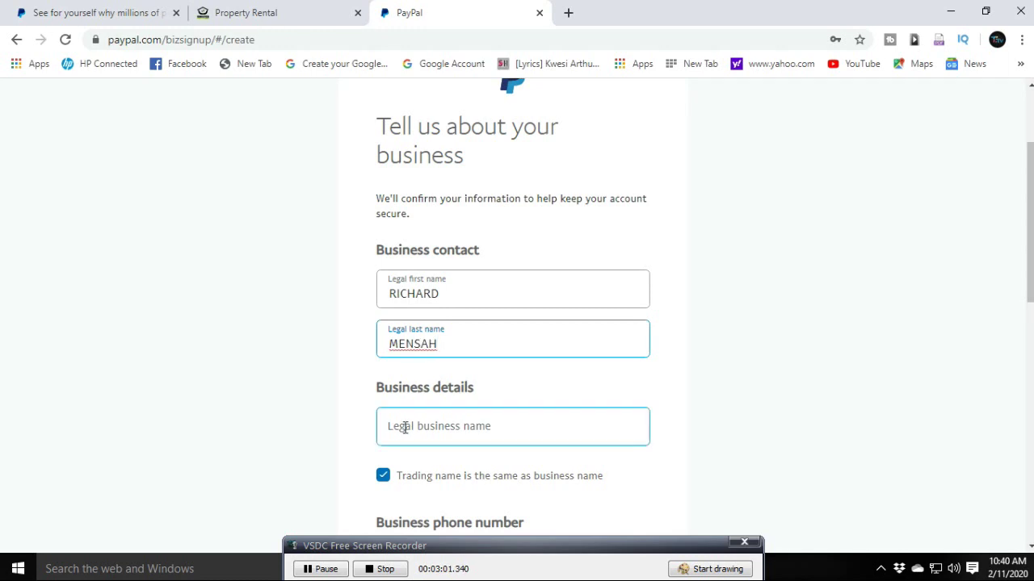
Enter RICH'S UNIVERSE as the legal business name.
scroll(390, 360, "down", 1)
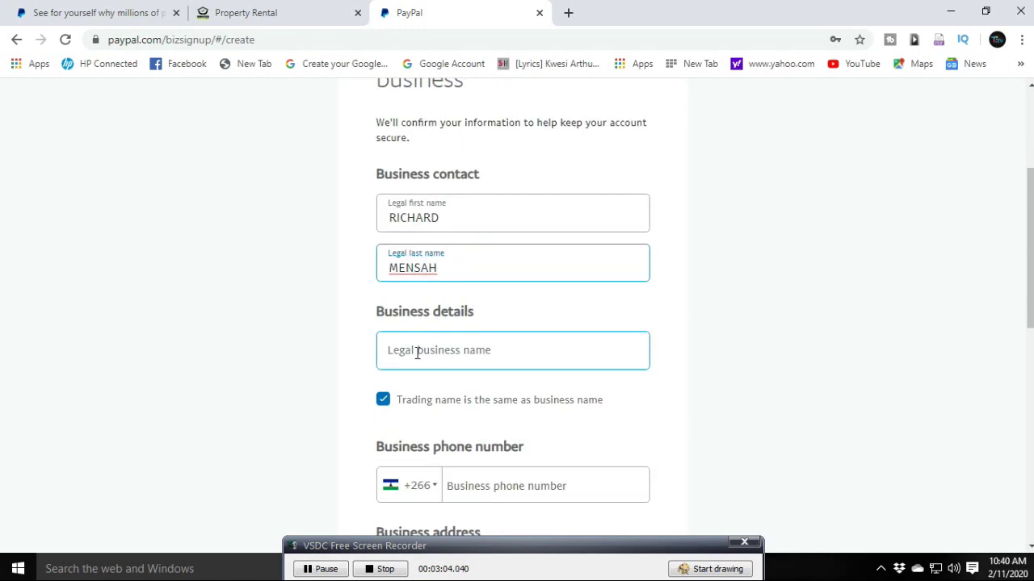
left_click(417, 353)
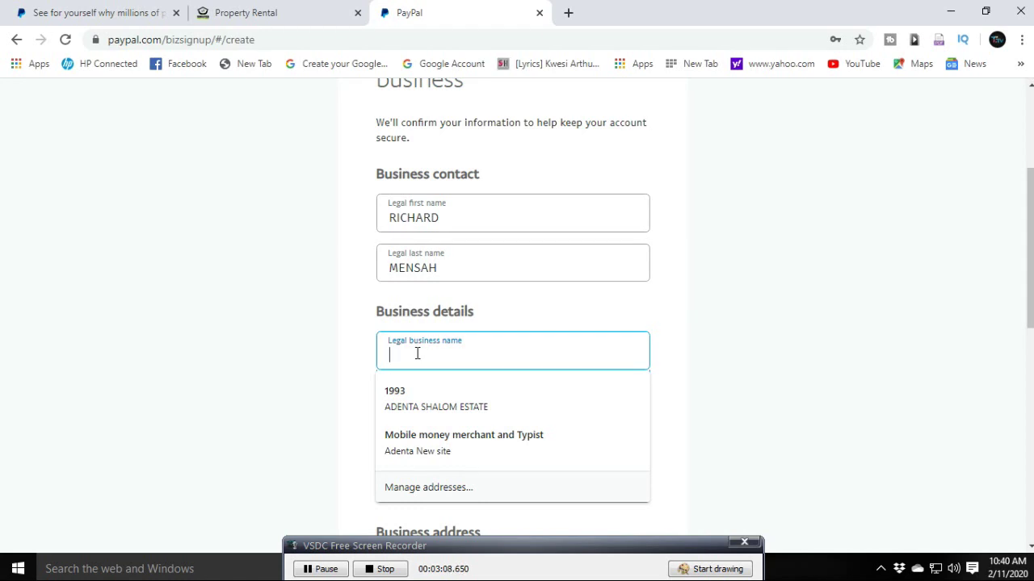
type("RI")
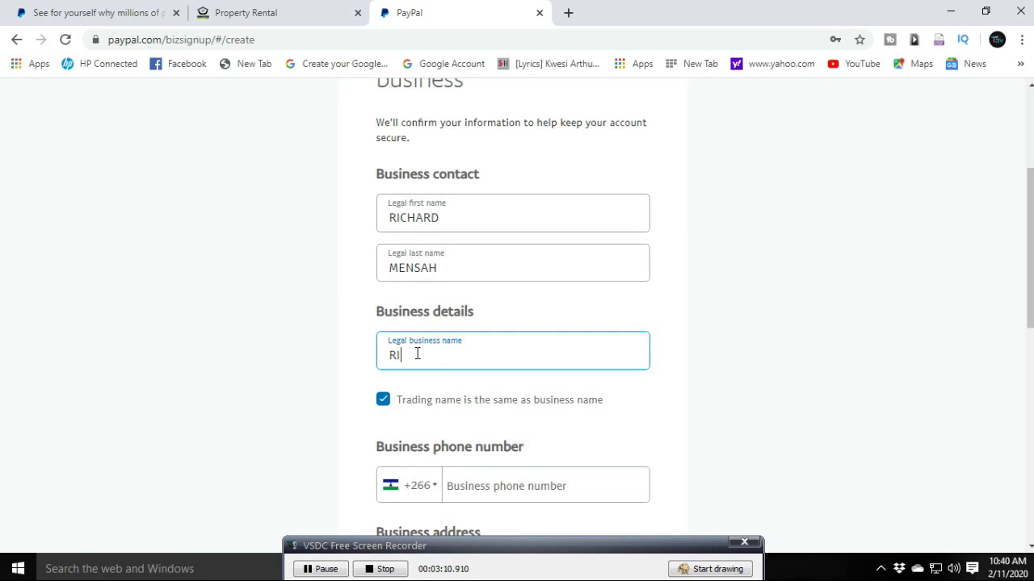
type("CH'S UNIVERSE")
left_click(416, 355)
type("'")
scroll(505, 395, "down", 1)
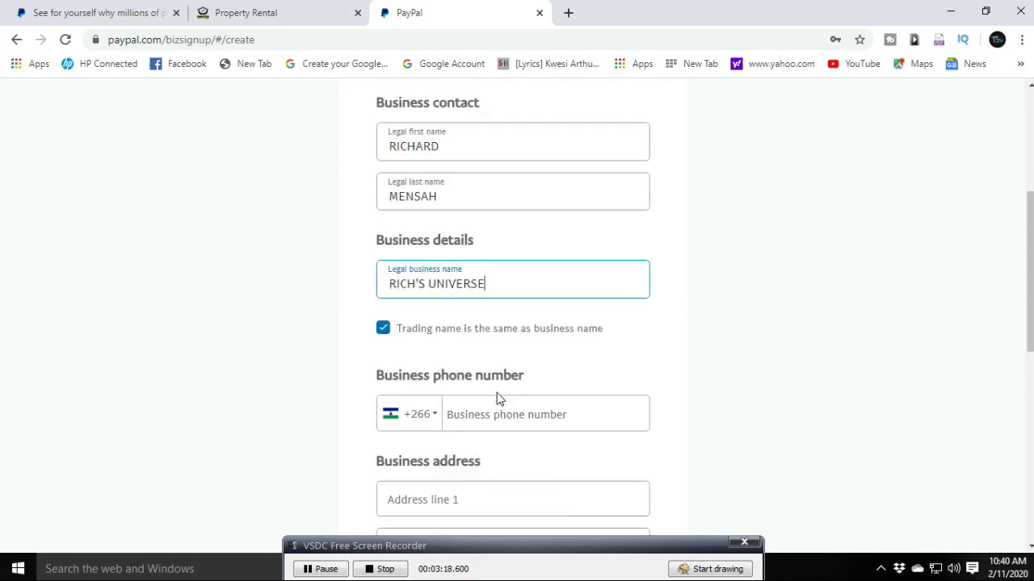
left_click(436, 415)
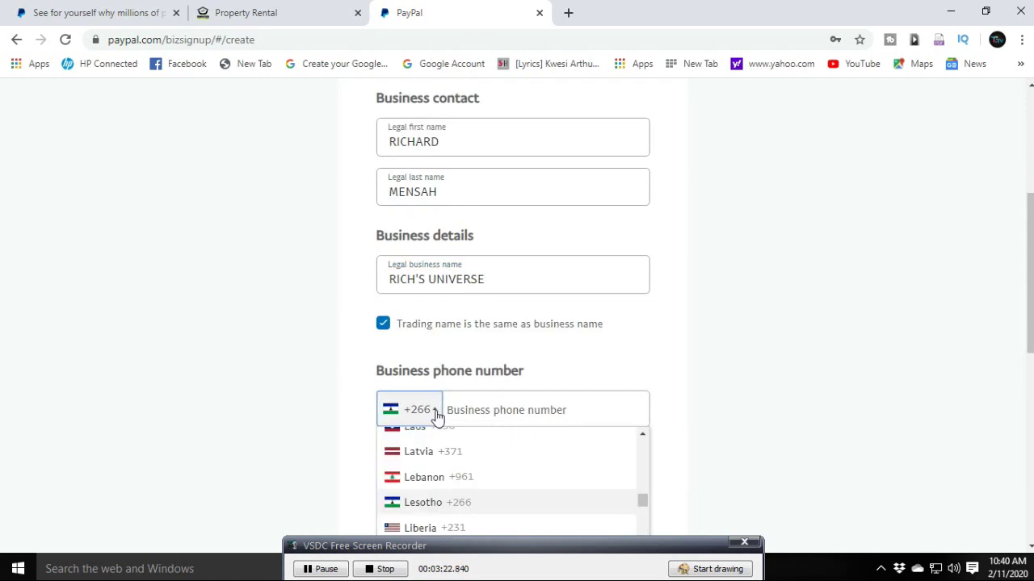
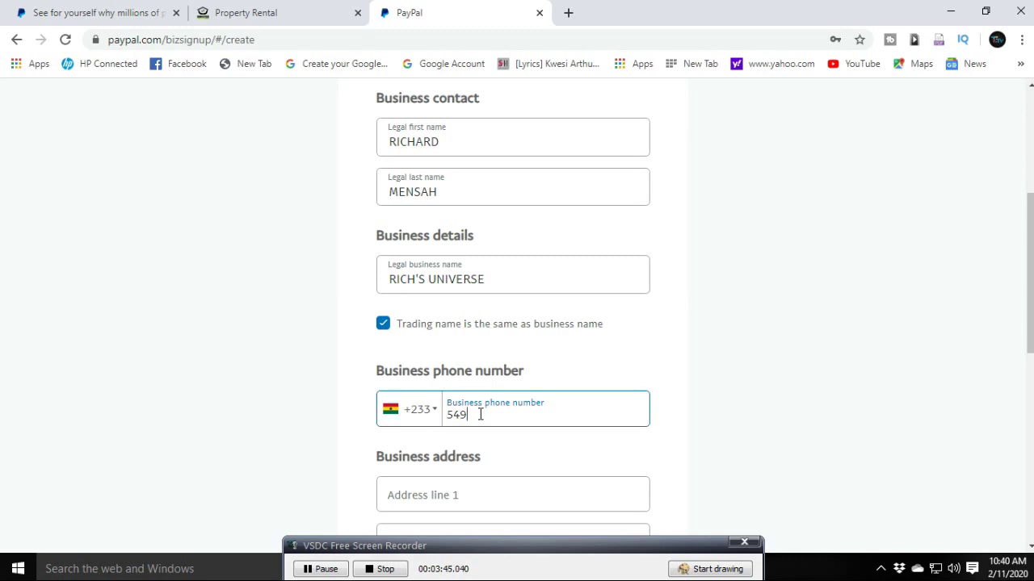
Finish entering the remaining digits of the business phone number.
type("73 9010")
left_click(712, 415)
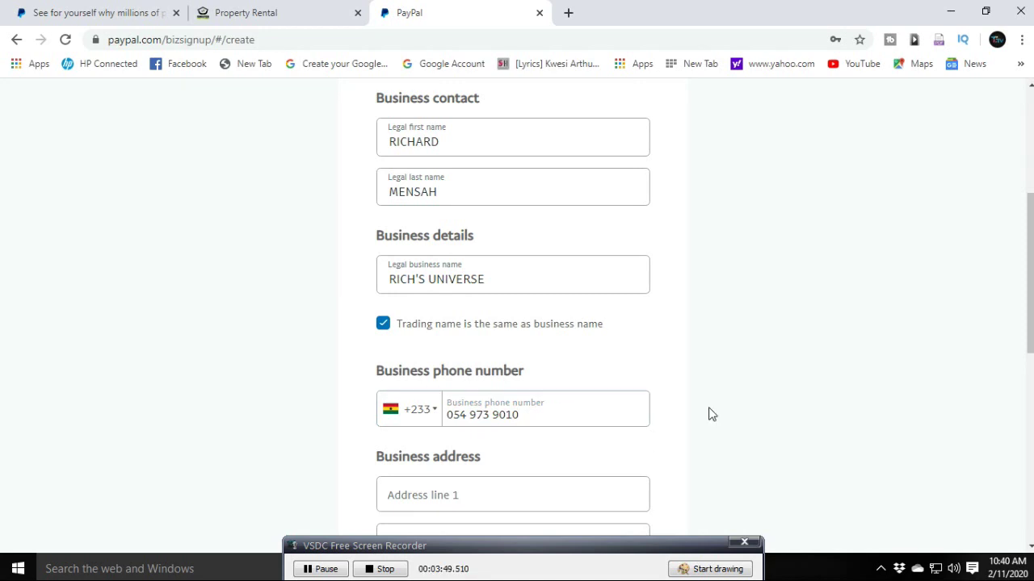
scroll(642, 428, "down", 2)
scroll(414, 285, "down", 2)
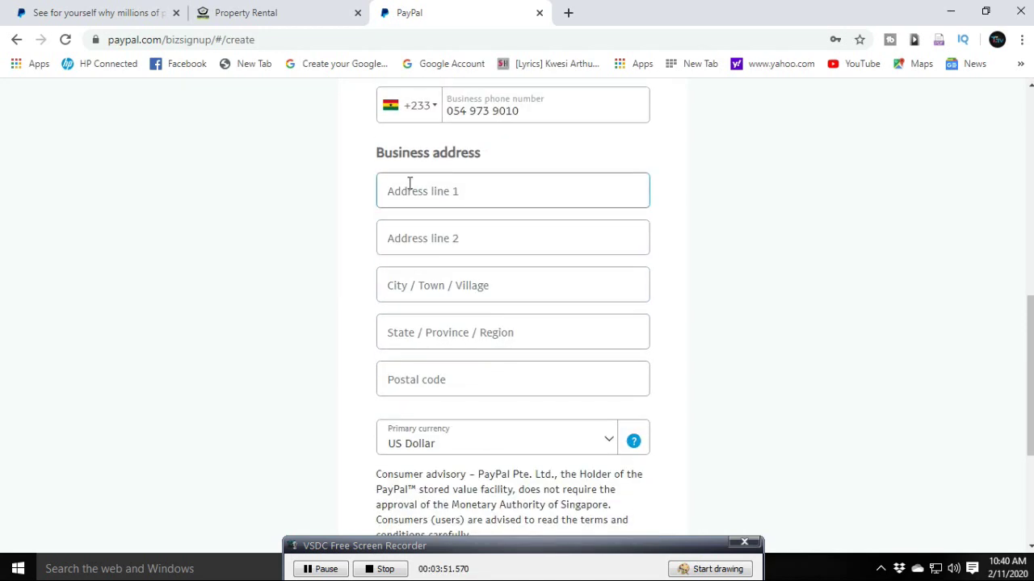
scroll(417, 196, "up", 1)
Enter the street address in Address line 1, correcting typos along the way.
left_click(423, 267)
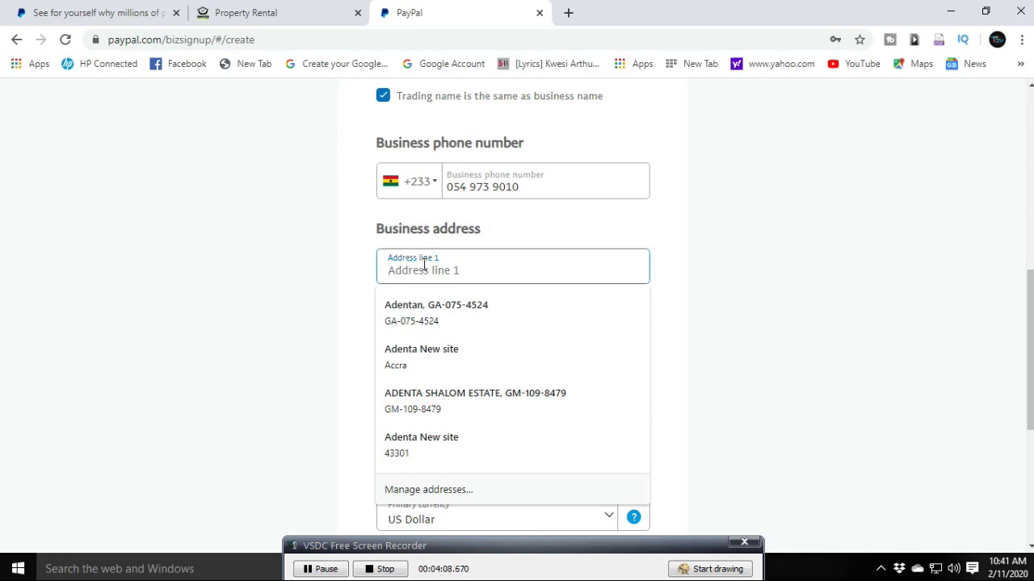
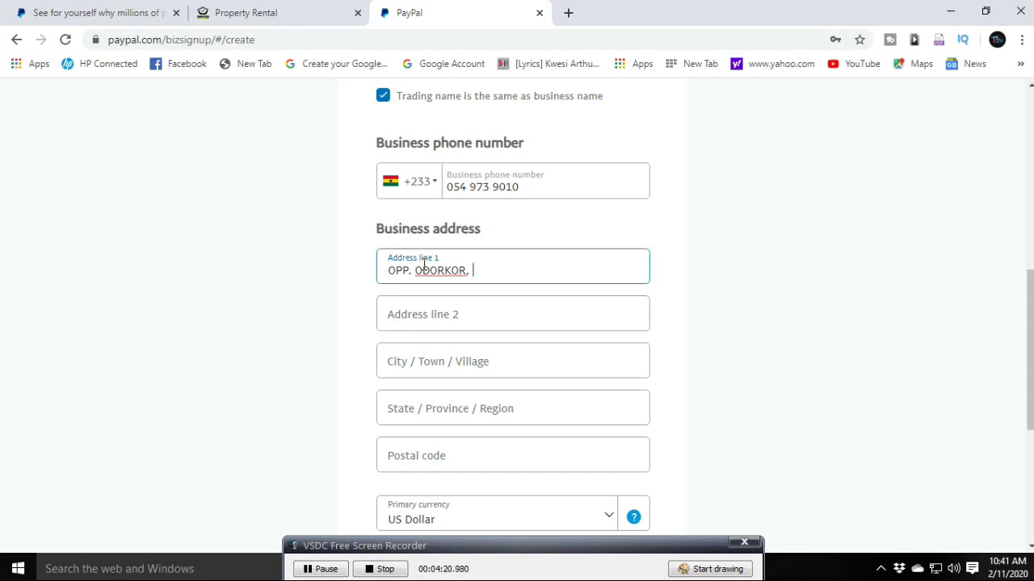
Fill in the business city, state/region and postal code fields.
left_click(462, 316)
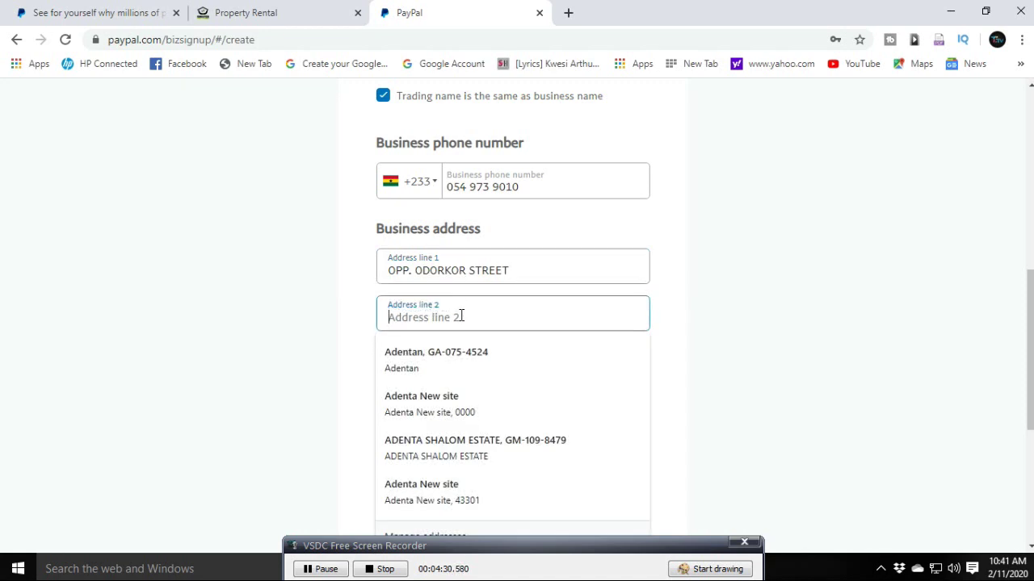
left_click(315, 300)
left_click(455, 369)
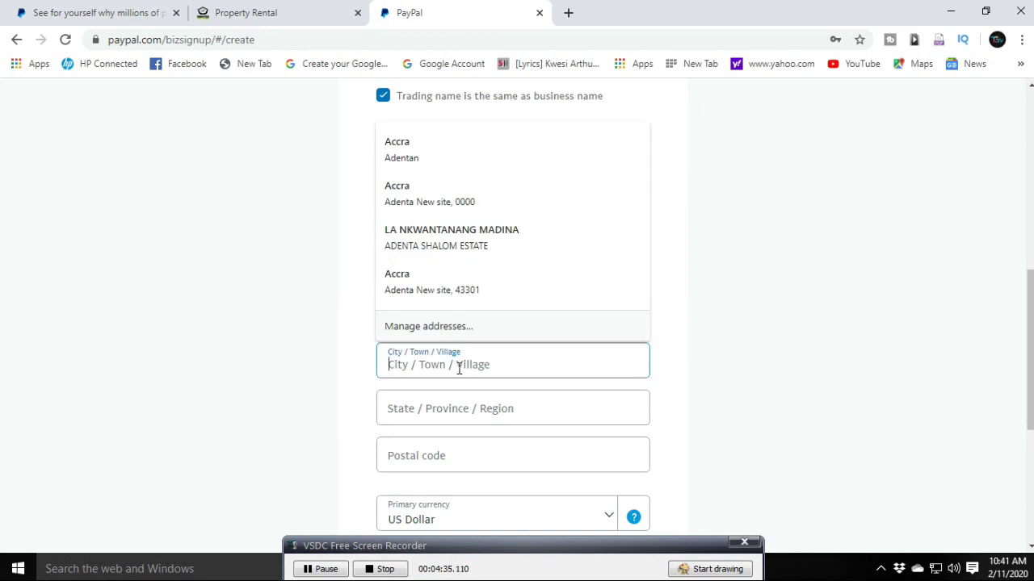
type("ACCRA")
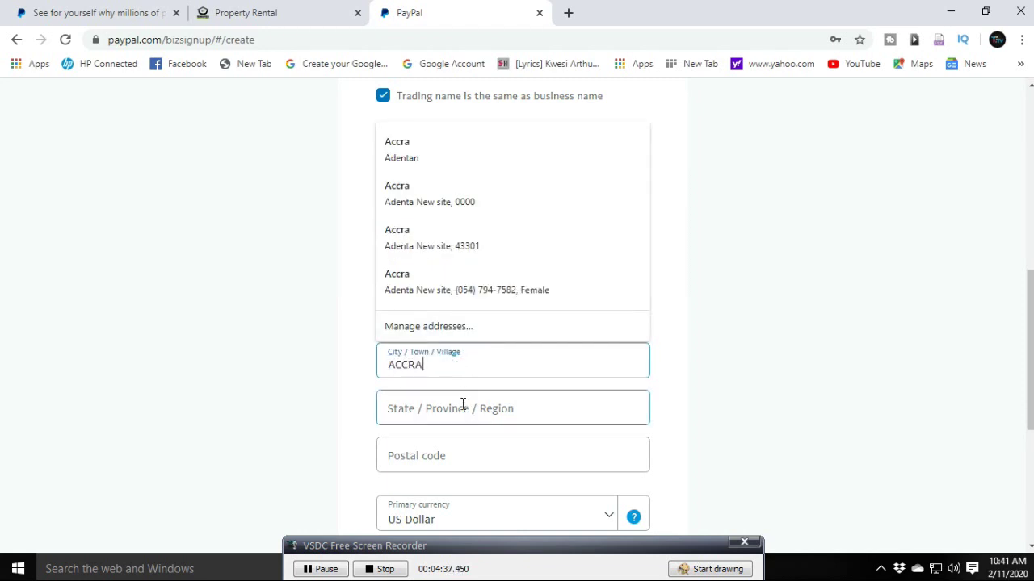
left_click(462, 406)
type("GRE")
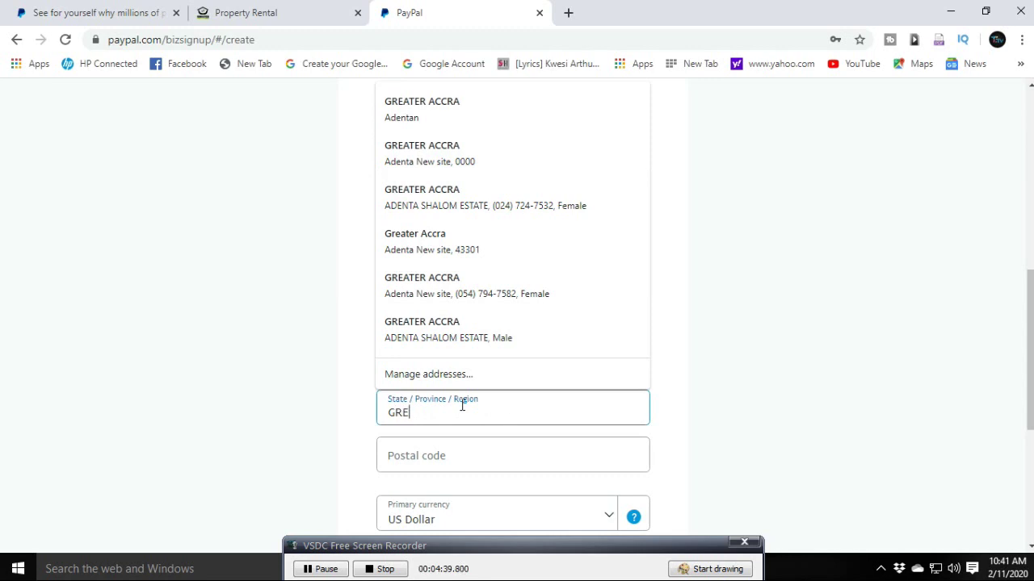
type("ATER")
scroll(458, 428, "down", 1)
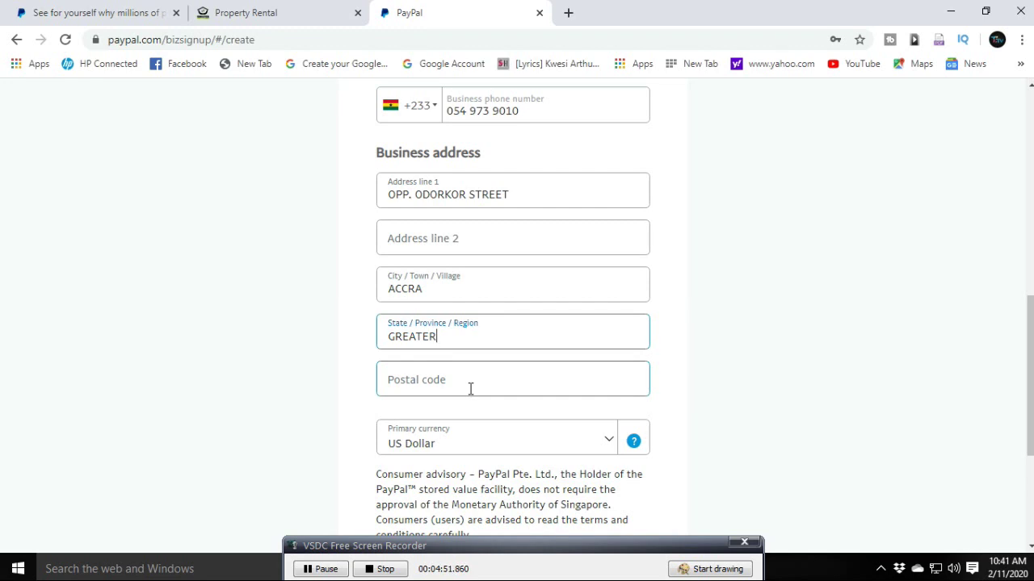
left_click(472, 389)
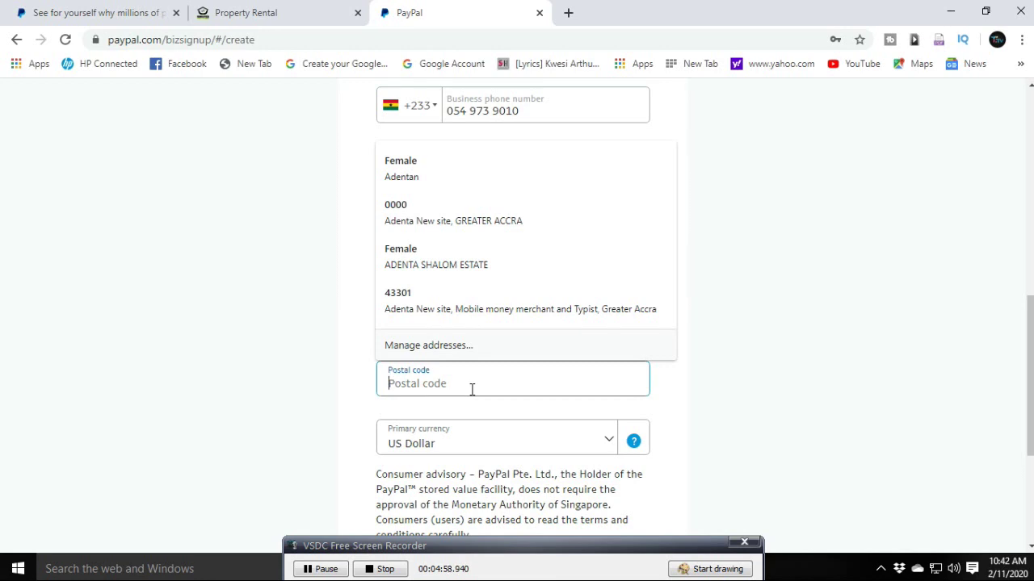
type("GR-")
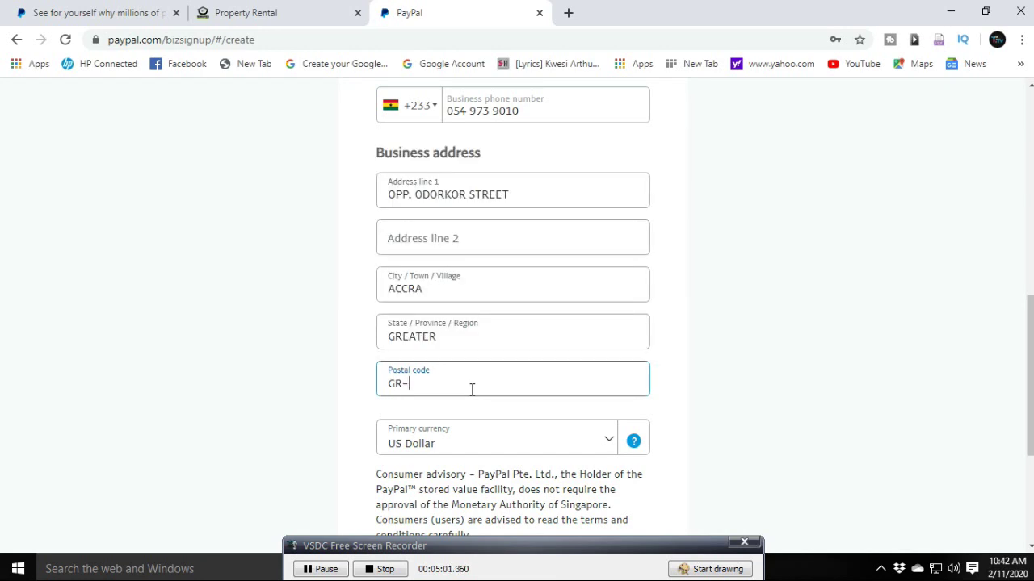
type("125")
Accept the user agreement and privacy policy, then submit the business details.
scroll(480, 395, "down", 1)
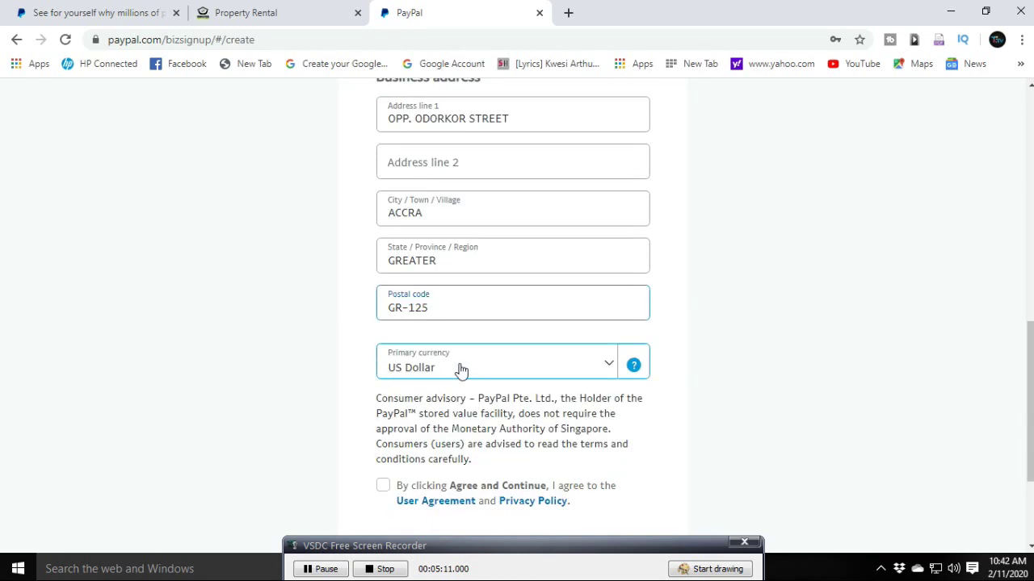
left_click(382, 486)
scroll(491, 434, "down", 2)
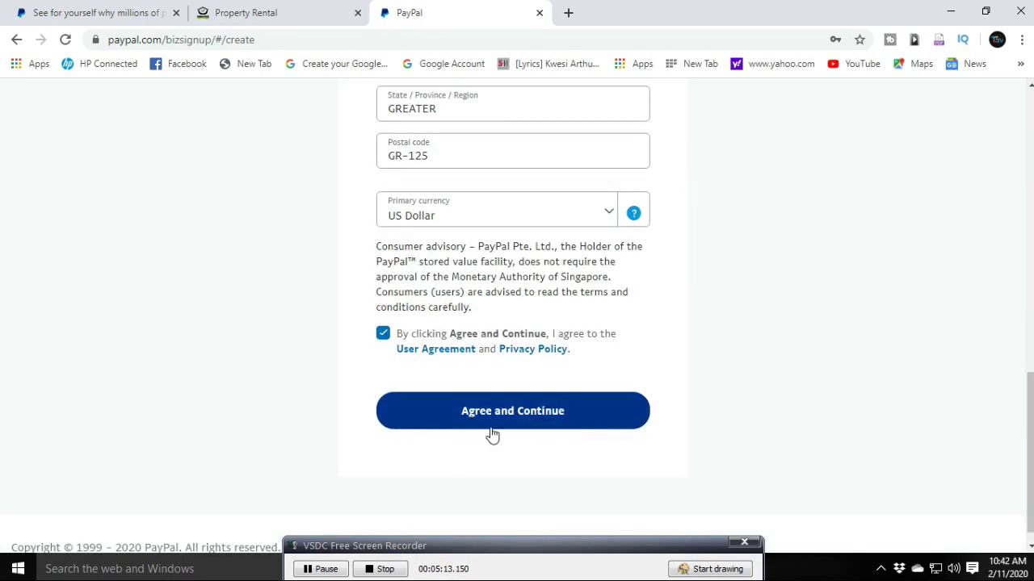
scroll(424, 357, "up", 1)
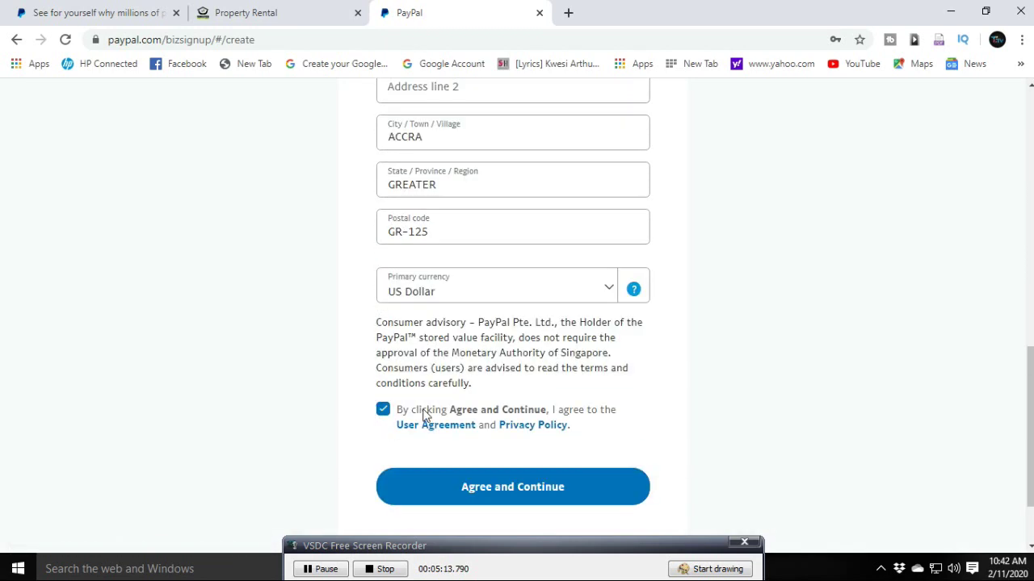
left_click(517, 488)
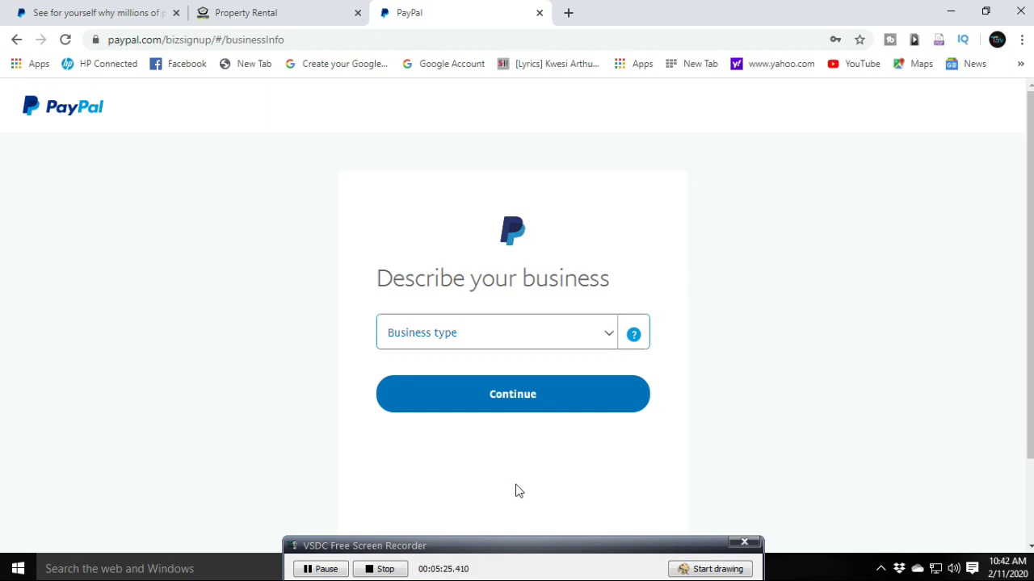
Set the business type to Individual/Sole Proprietorship.
scroll(467, 489, "down", 2)
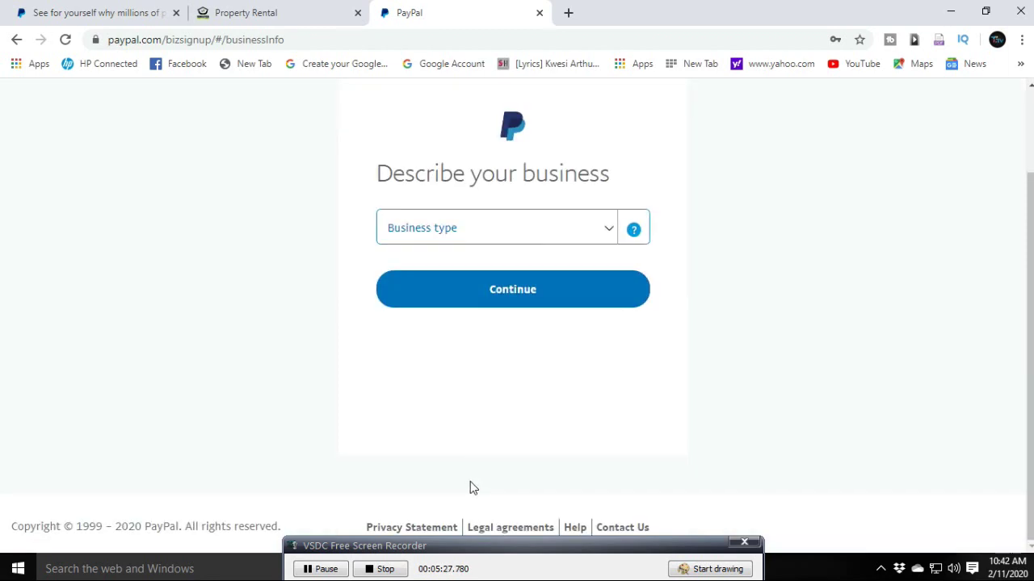
scroll(471, 487, "up", 2)
left_click(609, 338)
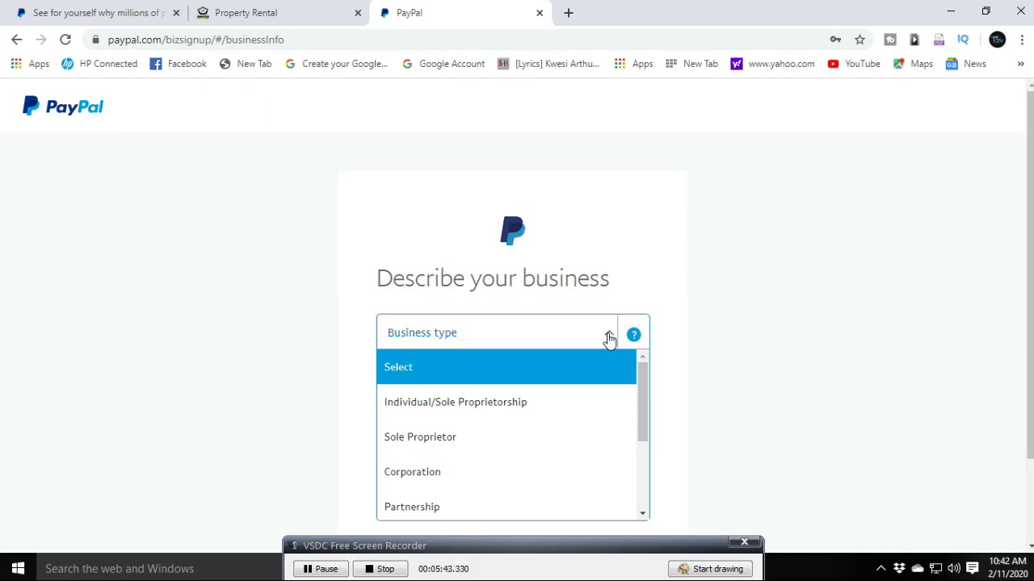
left_click(454, 408)
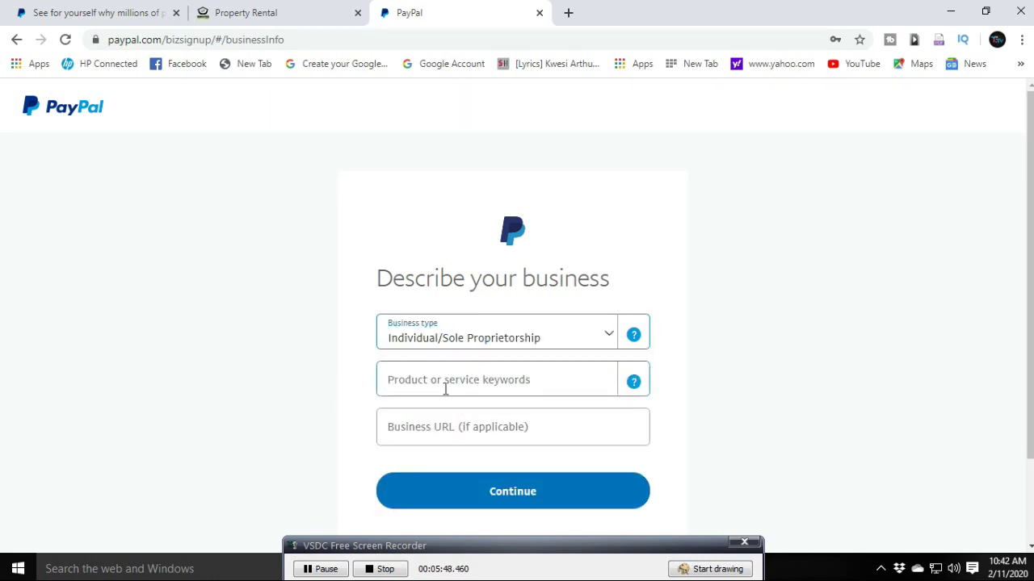
Choose the 'Bicycle Shops-Sales and Service' keyword, leave the URL blank, and continue.
left_click(459, 380)
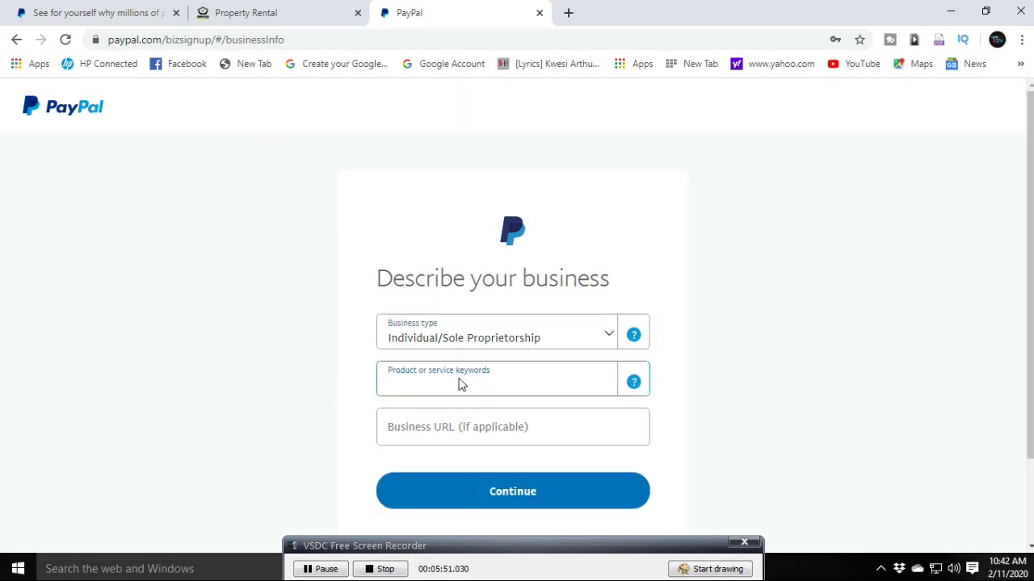
type("S")
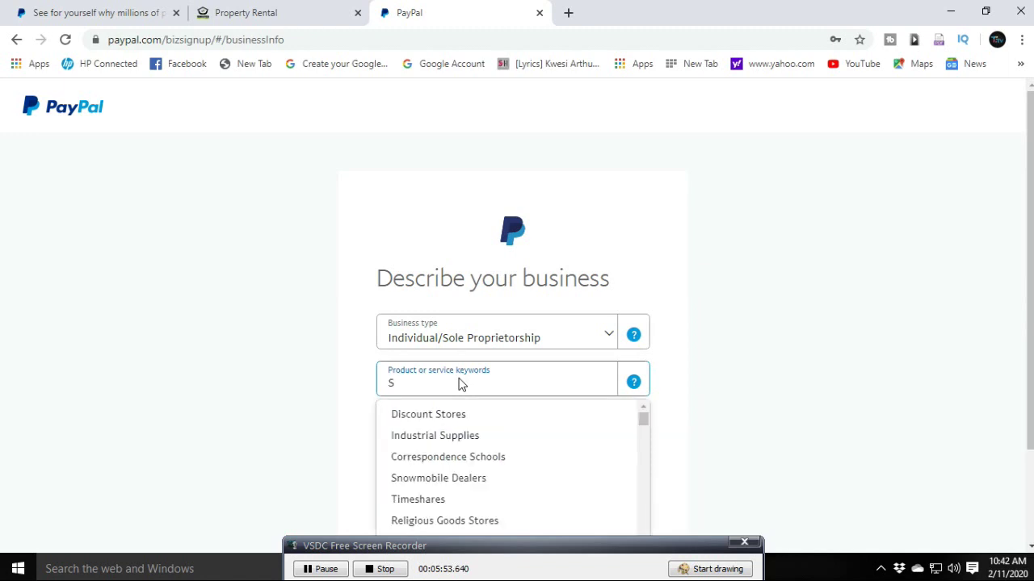
key("BackSpace")
type("SALE")
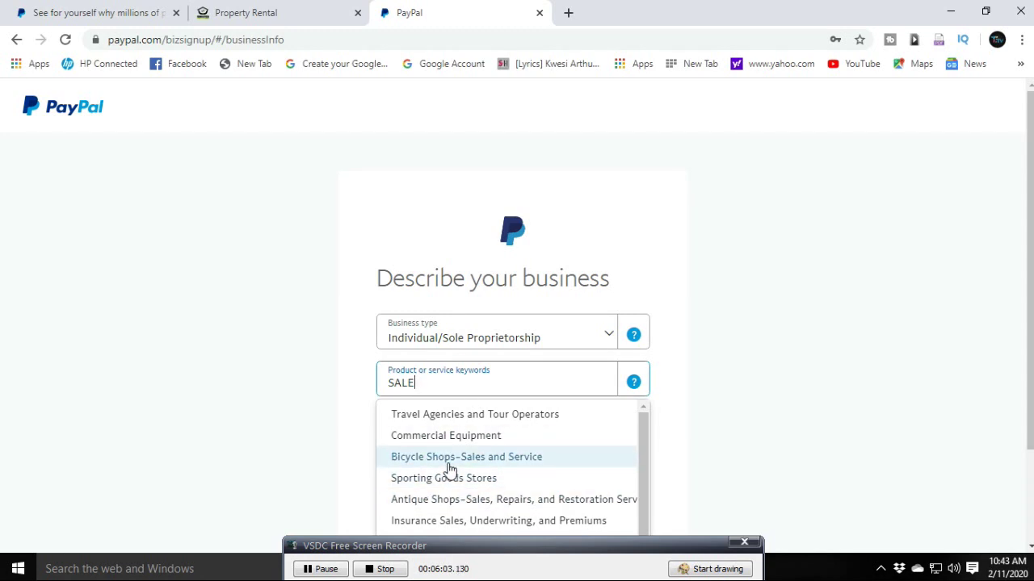
left_click(450, 470)
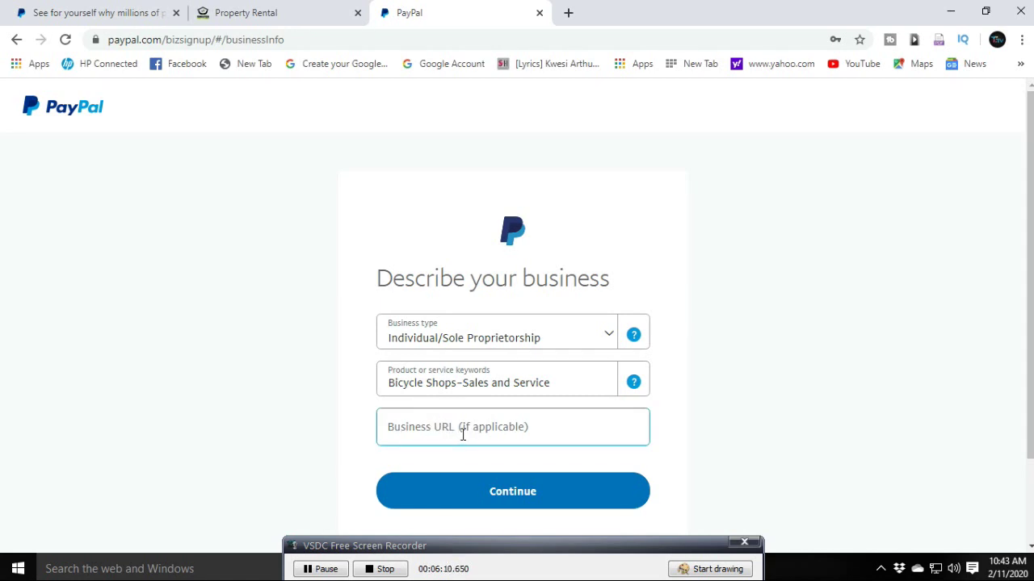
scroll(464, 428, "down", 1)
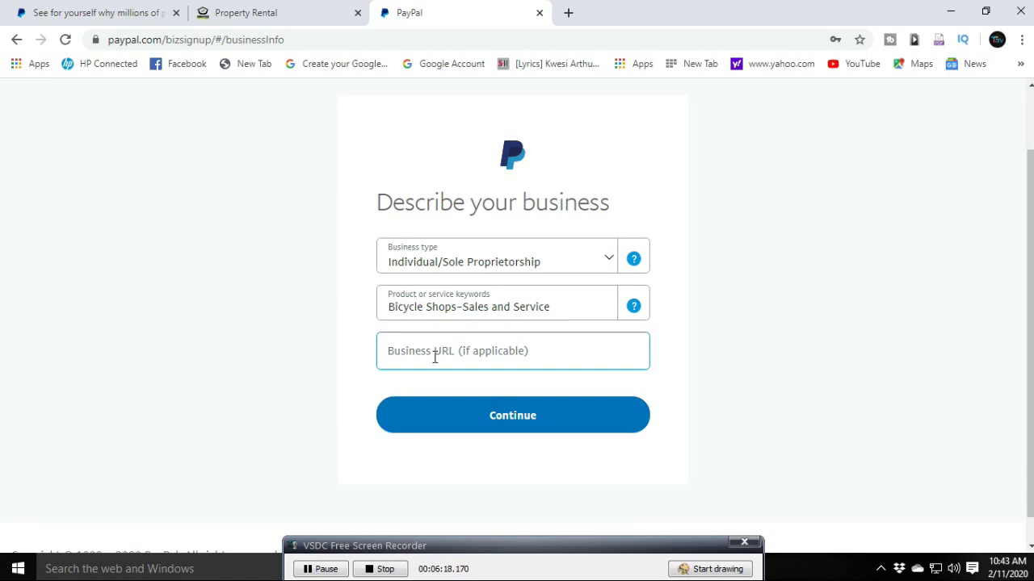
left_click(487, 417)
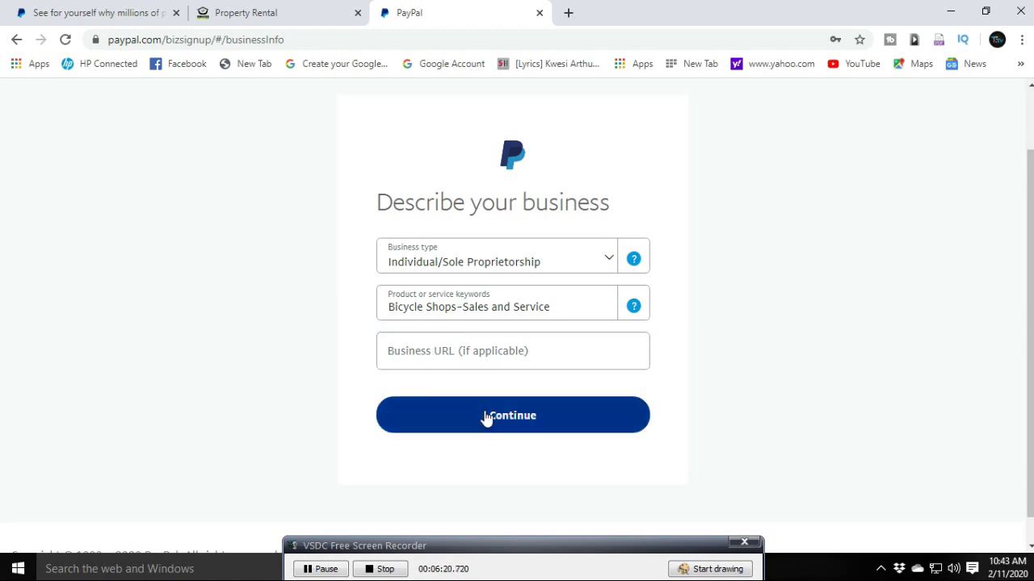
left_click(487, 418)
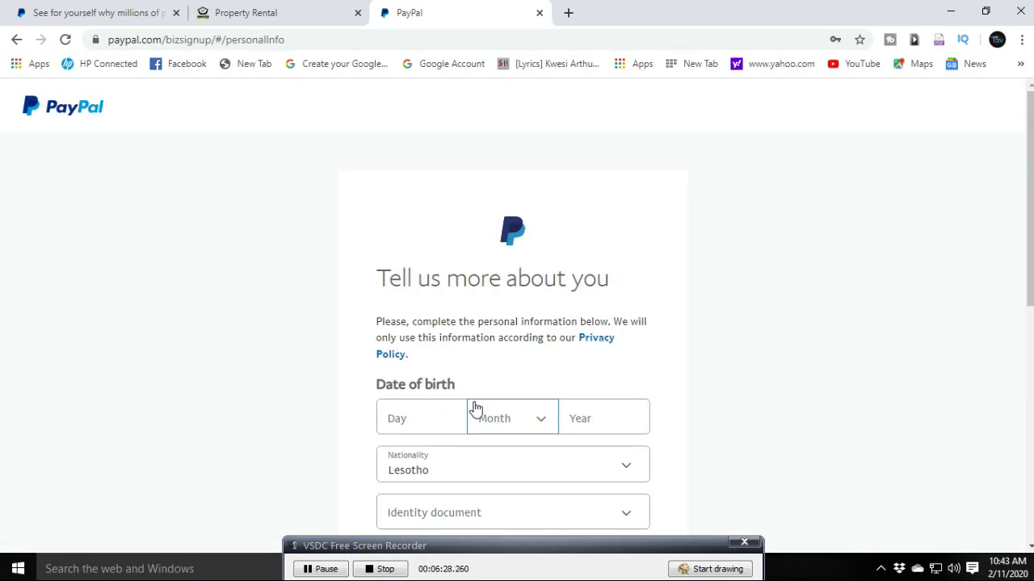
scroll(496, 390, "down", 1)
scroll(549, 329, "down", 2)
scroll(538, 344, "down", 4)
scroll(526, 355, "up", 2)
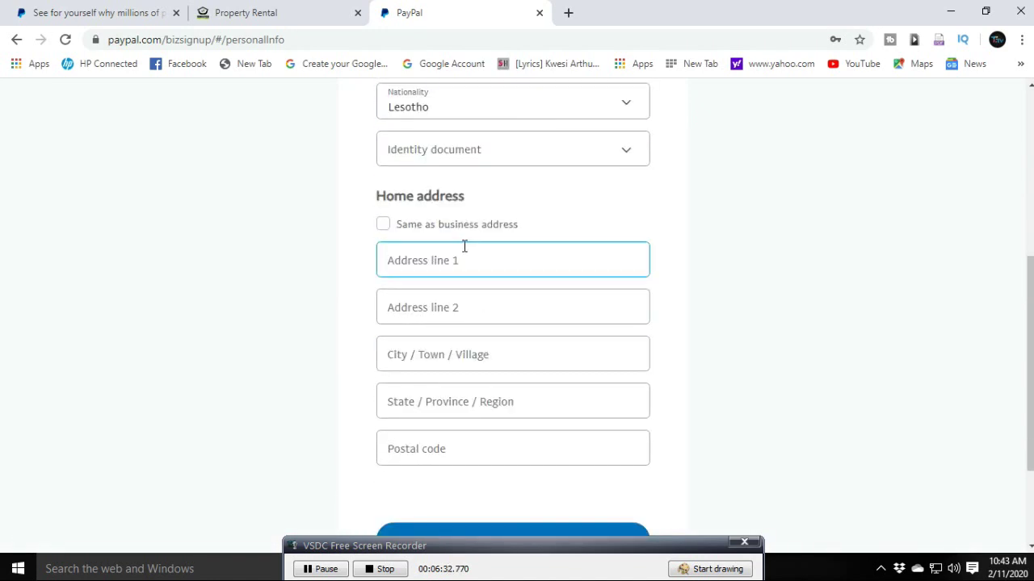
scroll(456, 254, "down", 2)
scroll(447, 262, "up", 3)
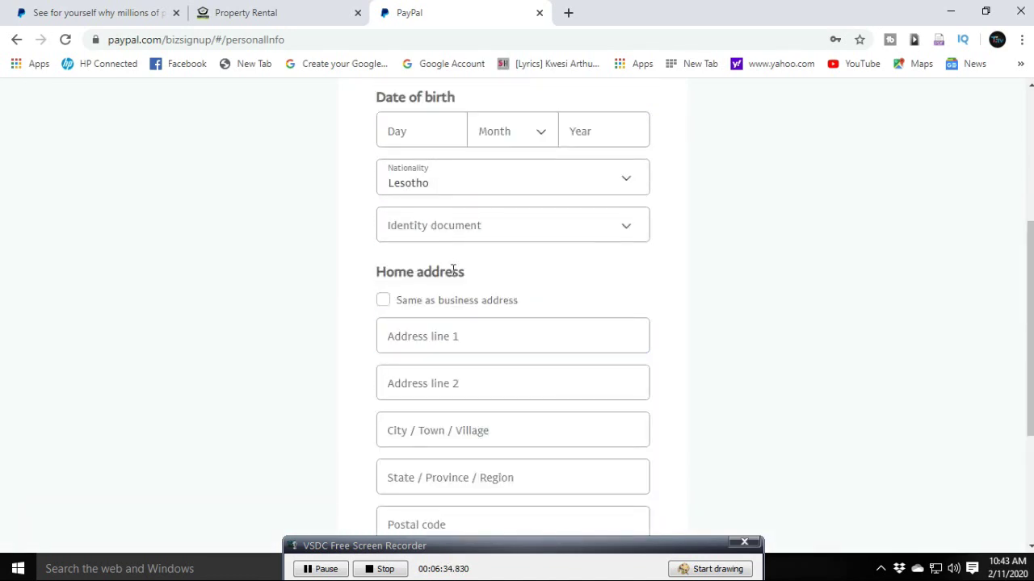
scroll(449, 355, "up", 3)
scroll(447, 323, "down", 2)
left_click(449, 268)
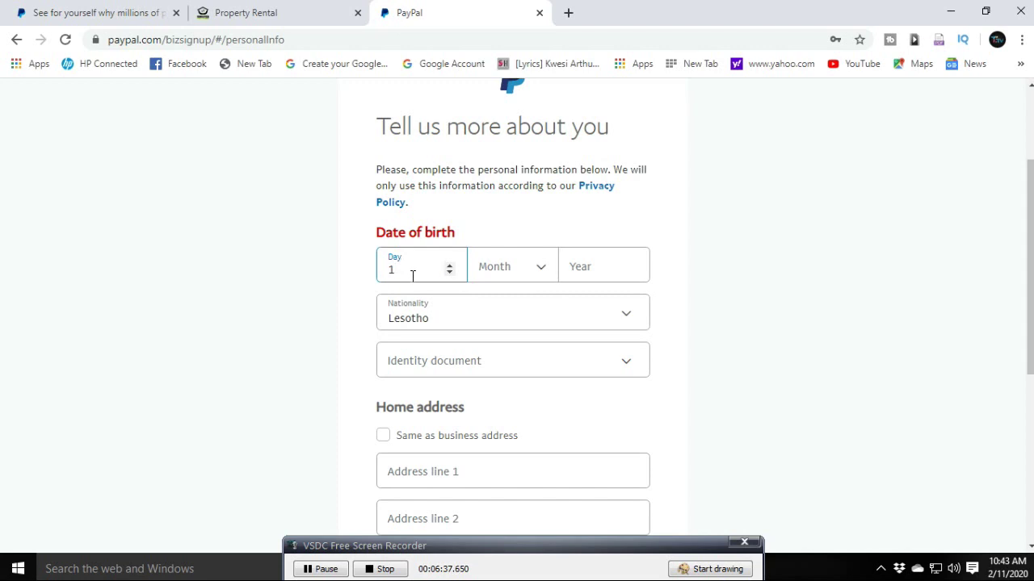
key("BackSpace")
type("25")
left_click(480, 277)
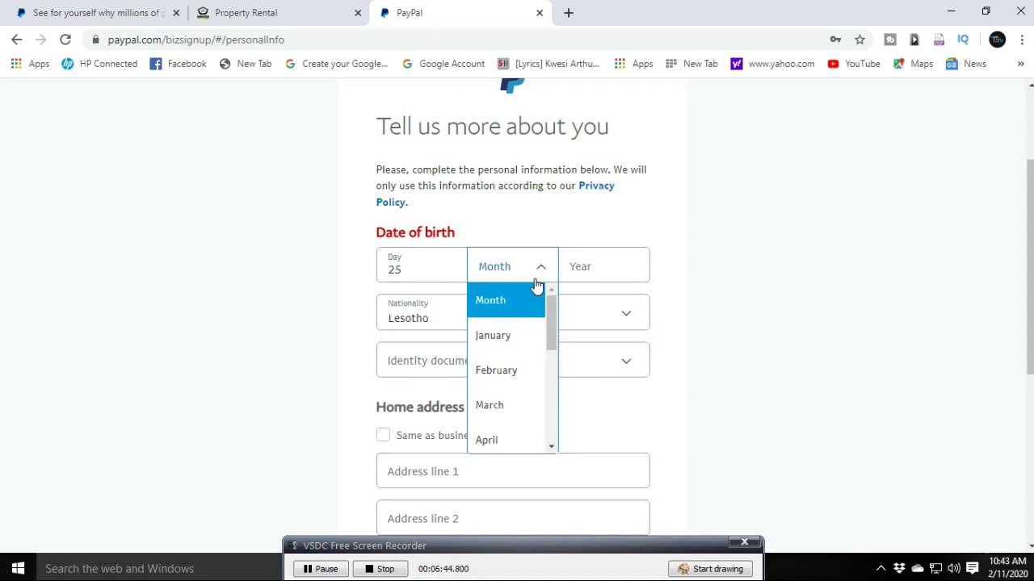
left_click(512, 348)
left_click(597, 265)
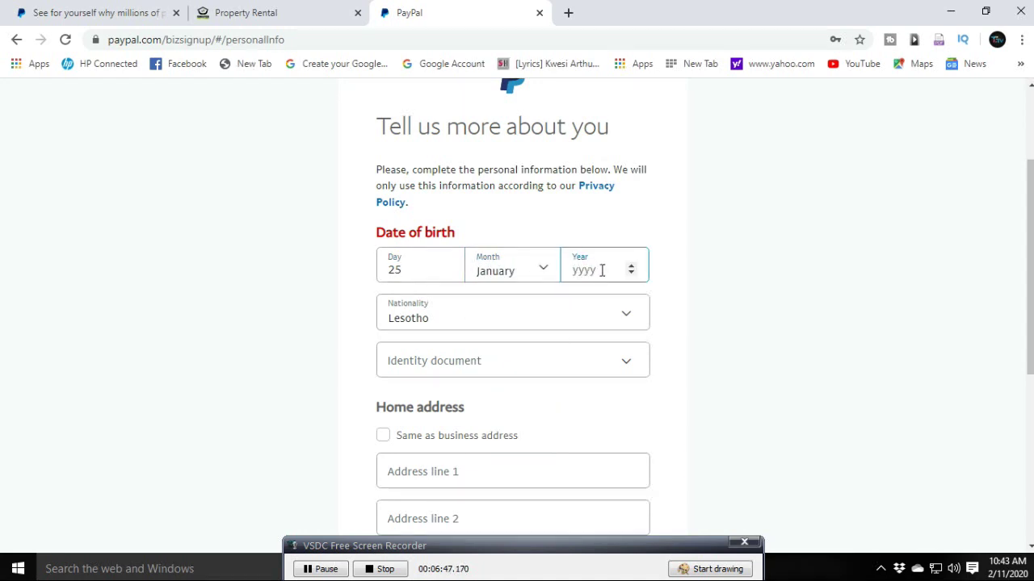
type("2000")
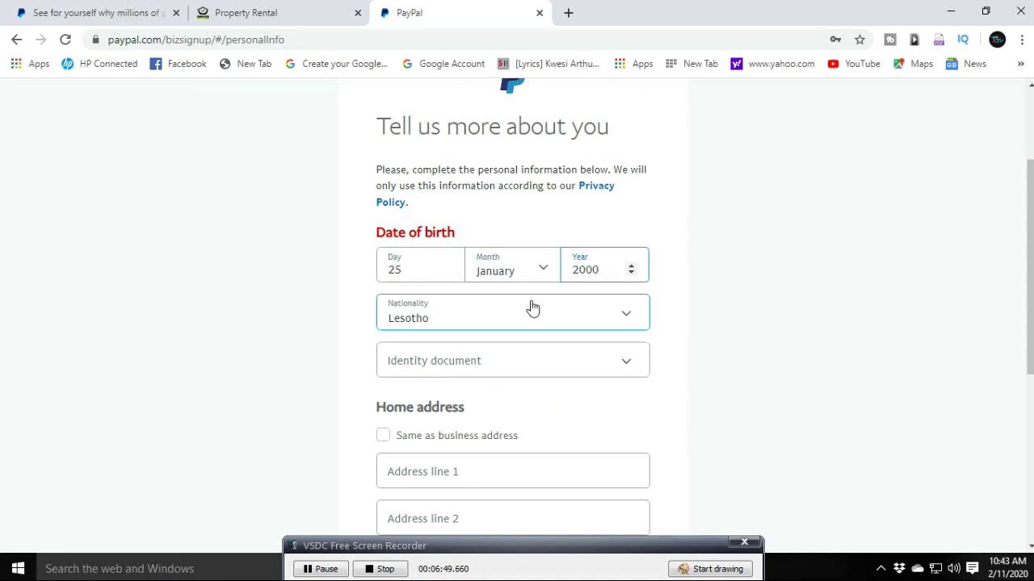
left_click(433, 270)
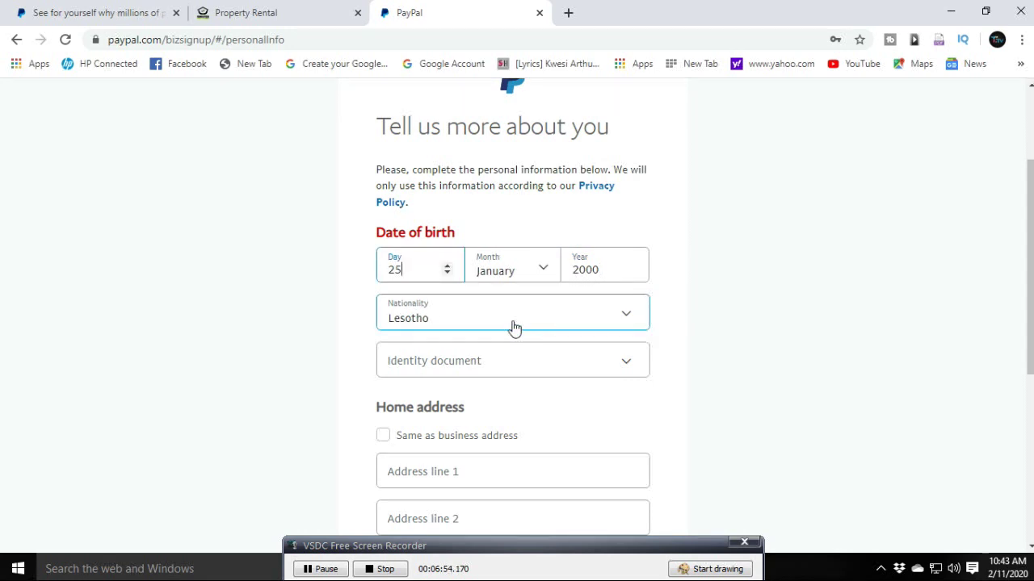
Select Ghana as the nationality.
left_click(617, 319)
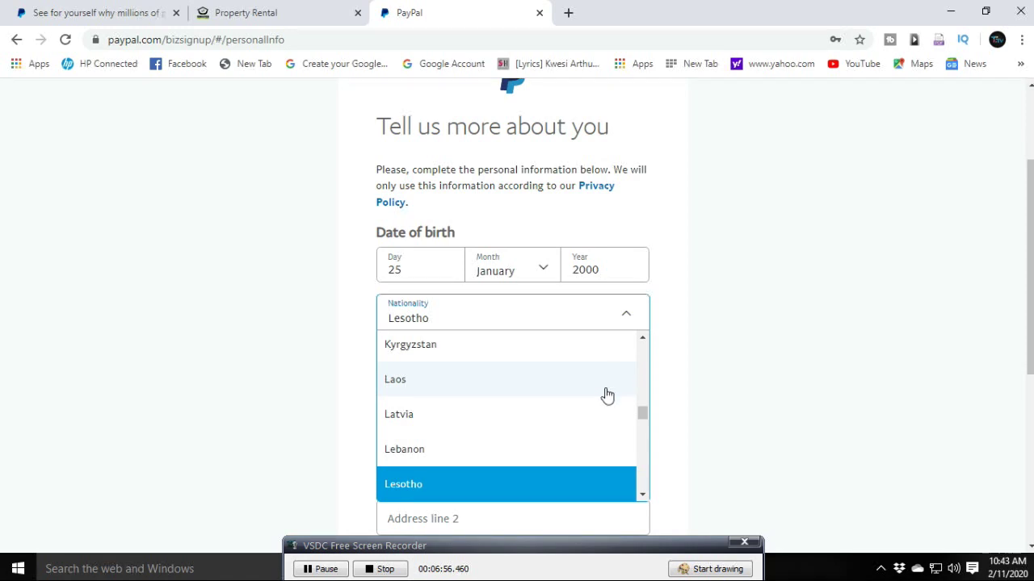
scroll(602, 394, "up", 7)
scroll(594, 388, "up", 7)
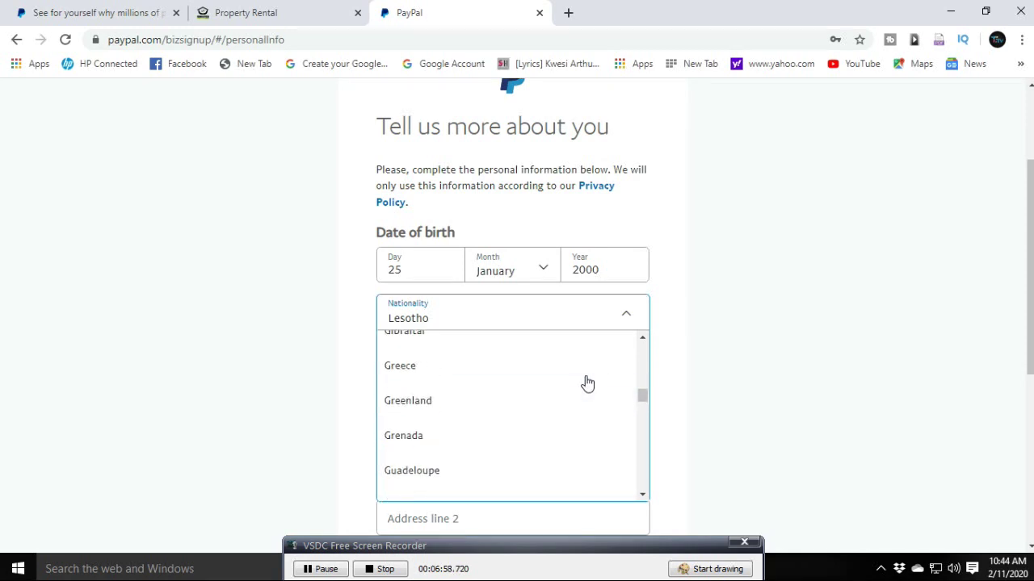
scroll(467, 415, "up", 2)
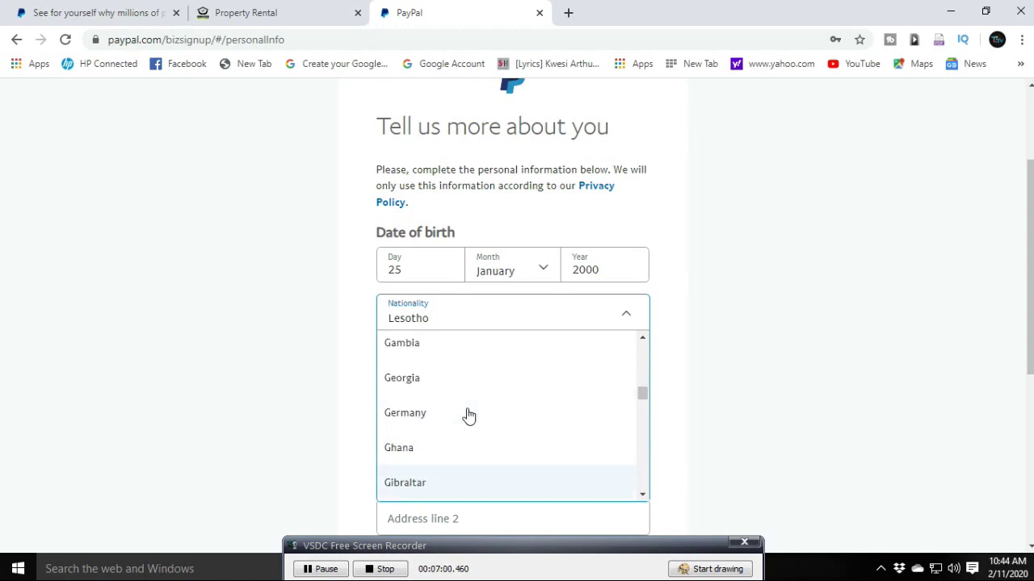
left_click(460, 457)
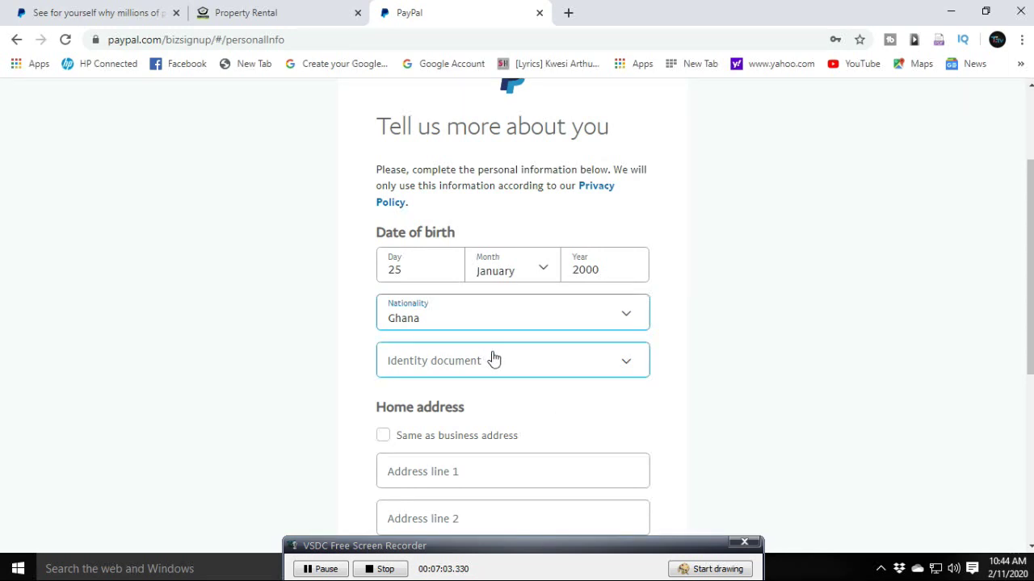
Choose National ID as the identity document, then minimize the browser.
scroll(501, 363, "down", 1)
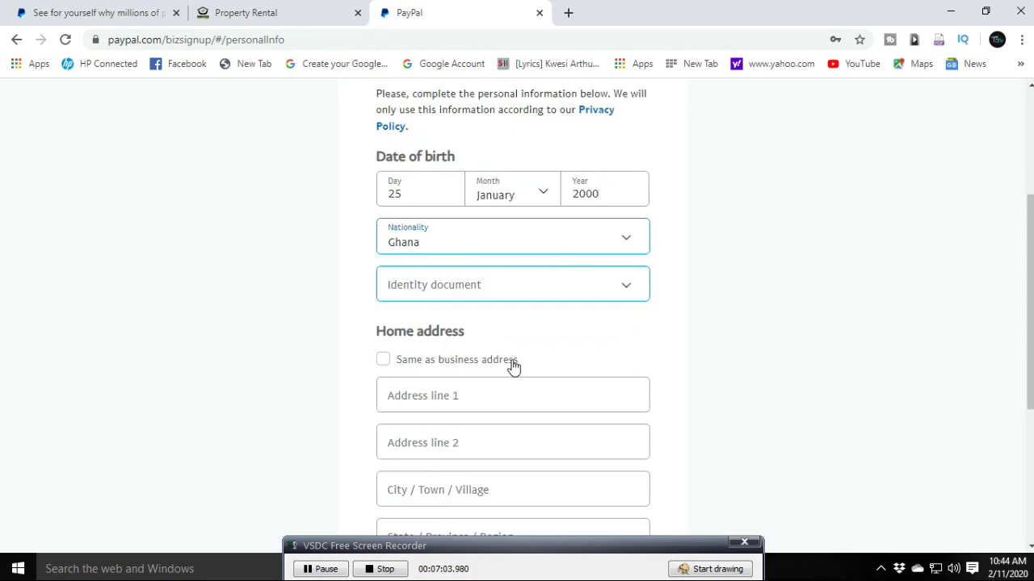
left_click(523, 292)
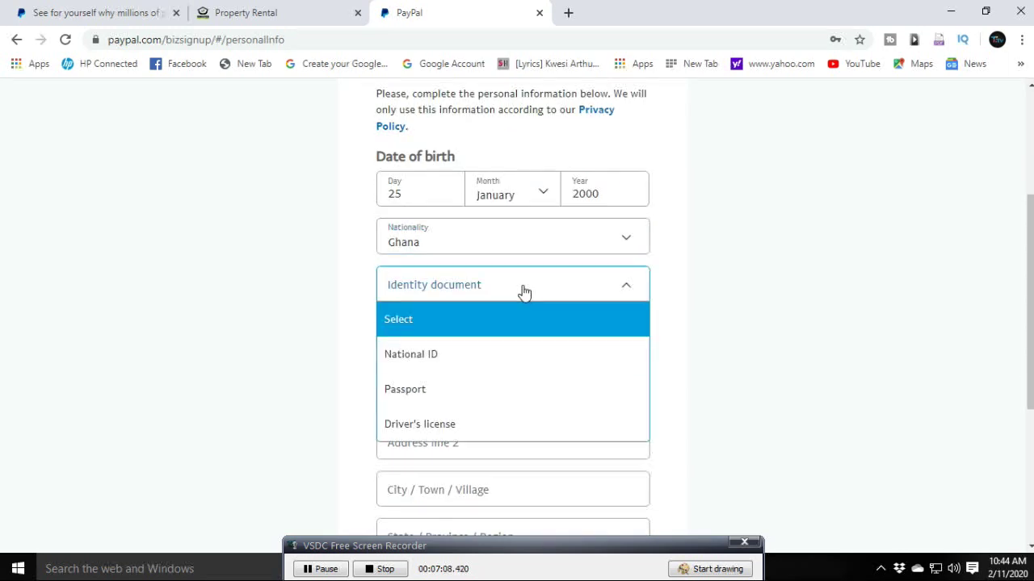
left_click(435, 374)
left_click(443, 336)
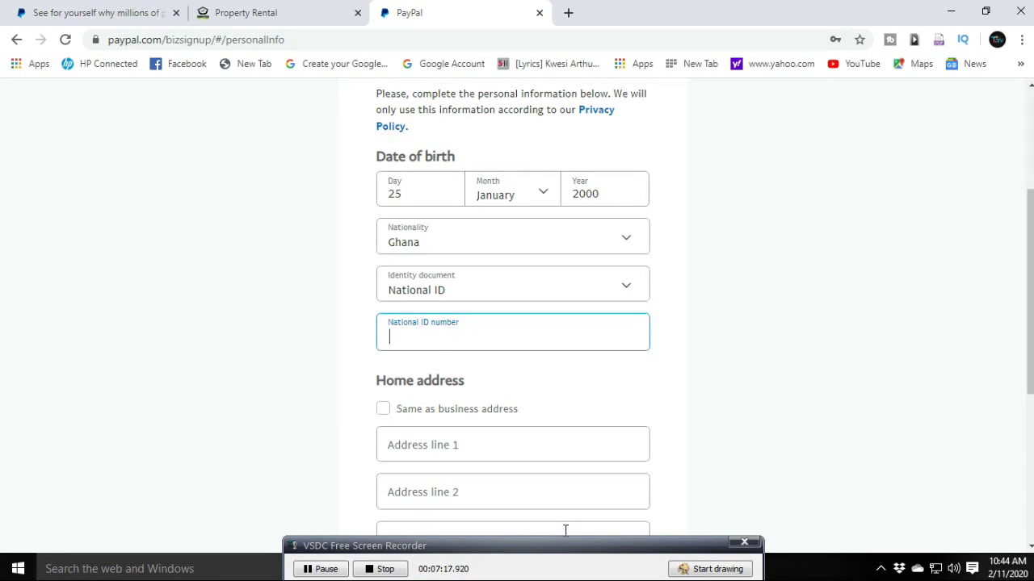
left_click(961, 13)
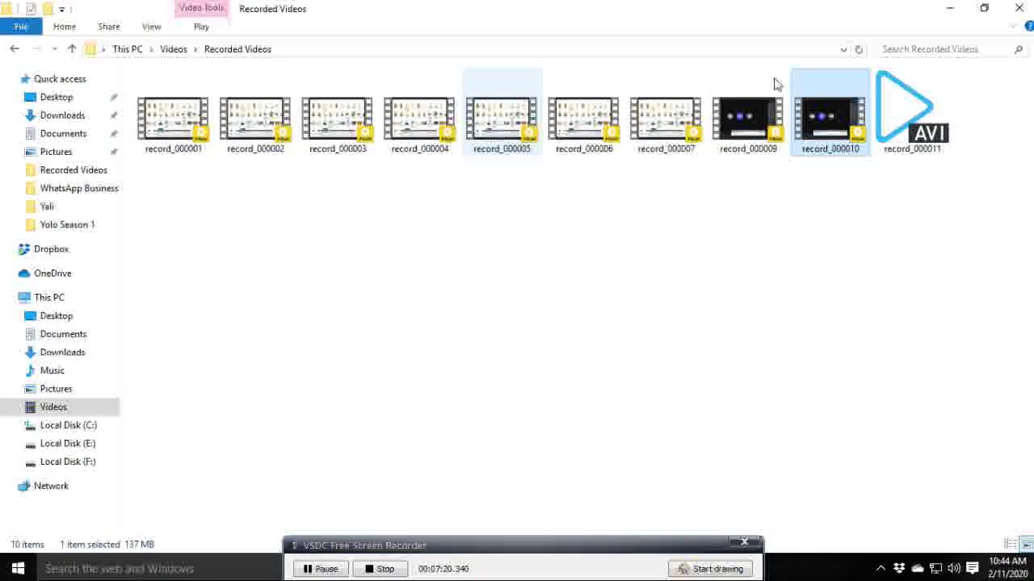
Open the voter card image img20200128_07581642 from the Rich folder.
left_click(951, 8)
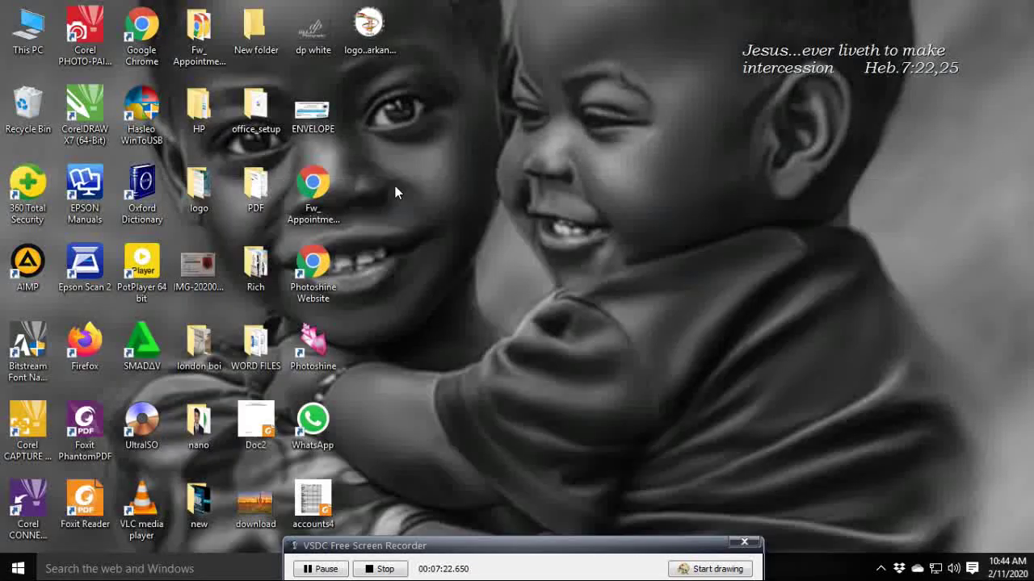
double_click(255, 267)
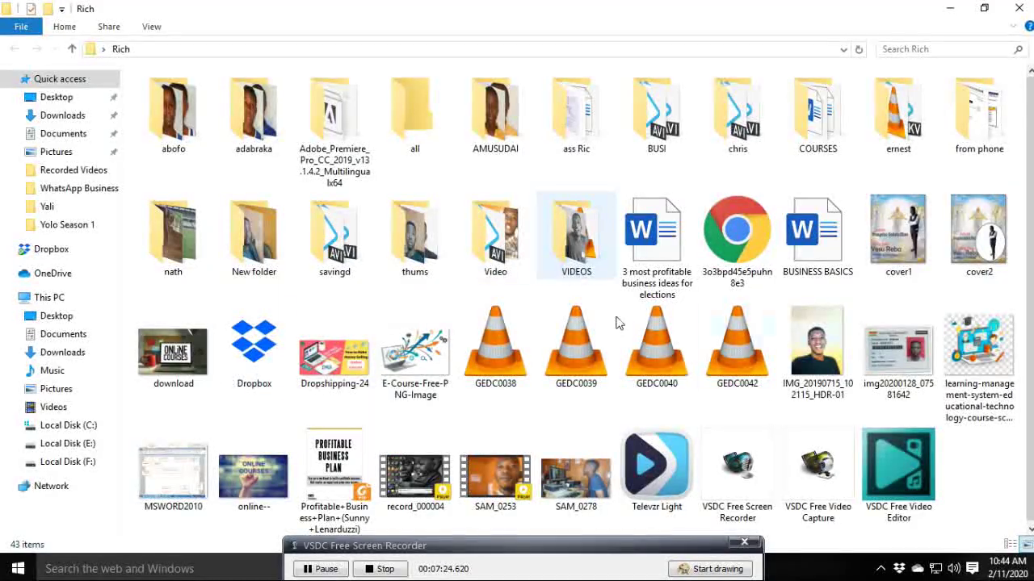
left_click(898, 352)
key("Return")
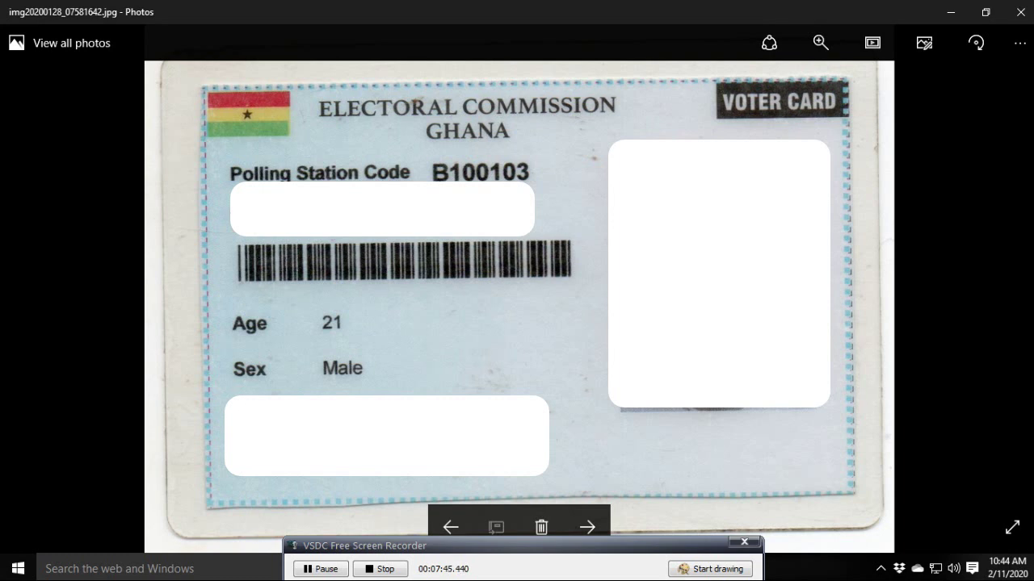
Close the photo and Rich folder and return to the PayPal signup page.
left_click(1020, 12)
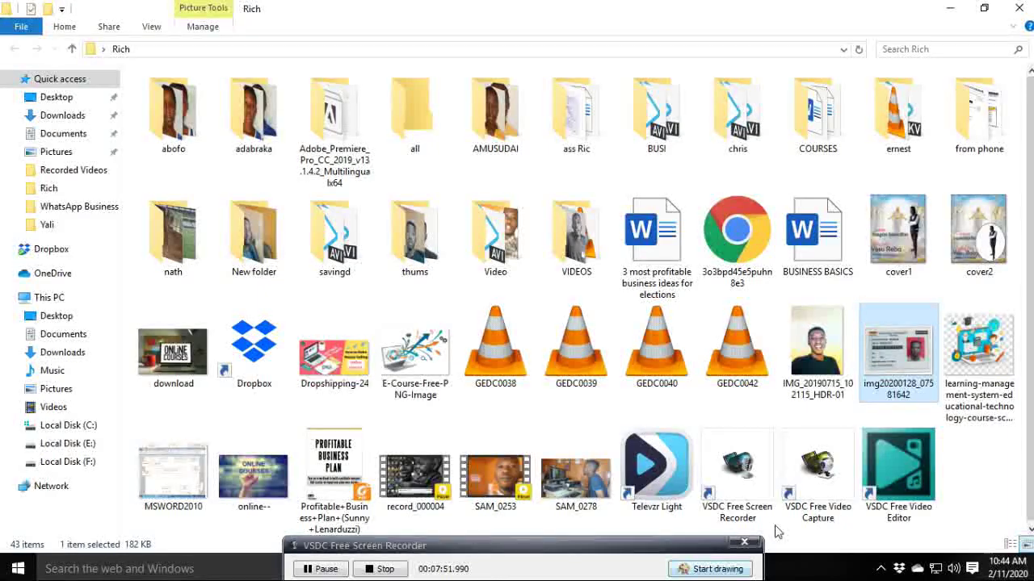
left_click(953, 9)
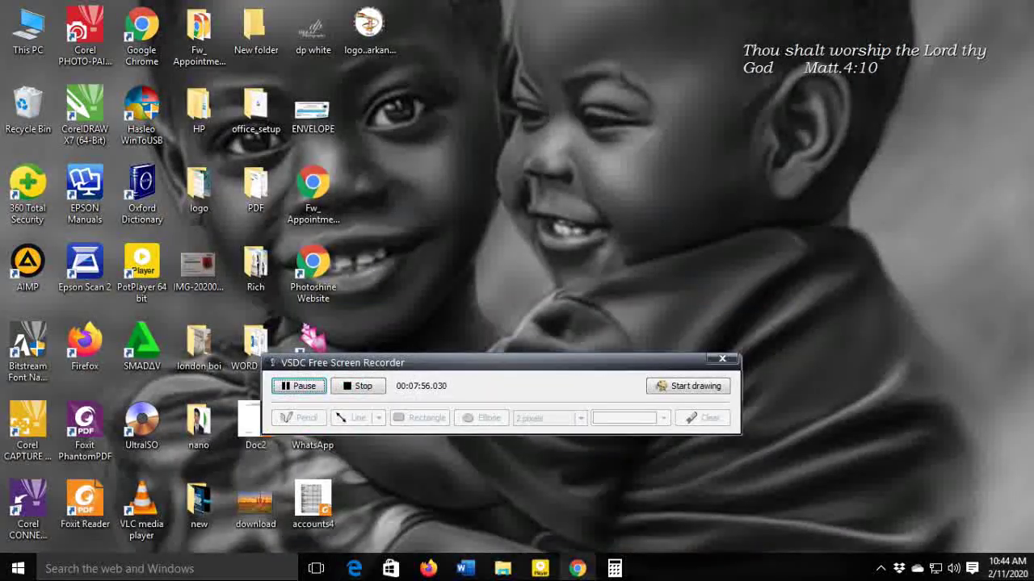
left_click(577, 568)
left_click_drag(528, 370, 509, 561)
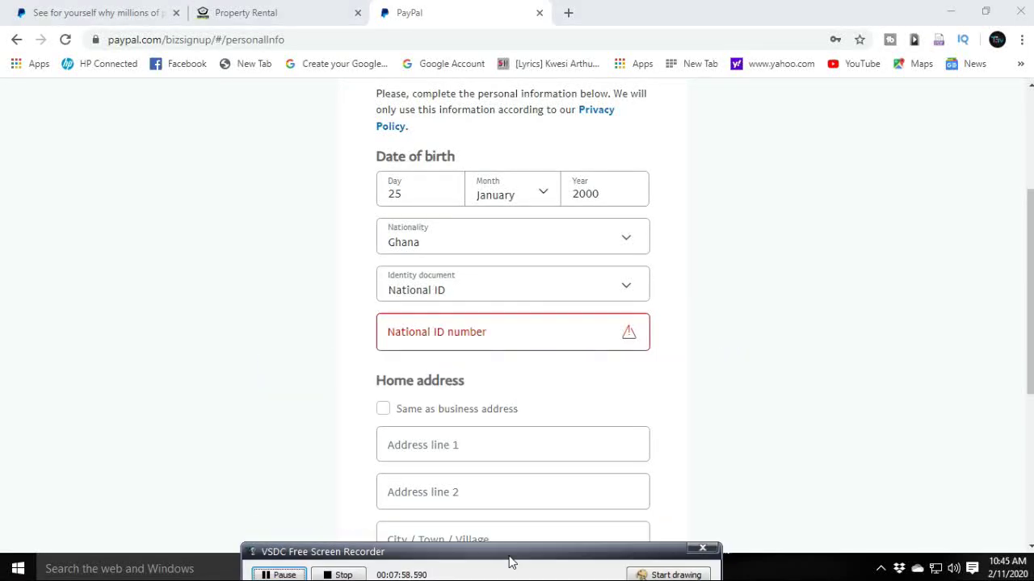
Enter the National ID number, use the business address as home address, and submit.
left_click(448, 334)
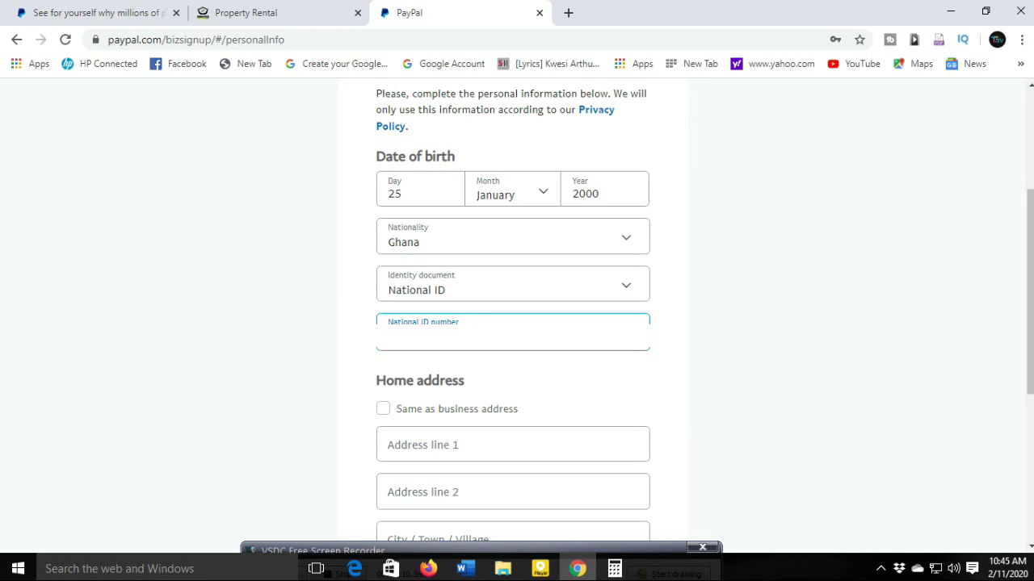
scroll(517, 323, "down", 2)
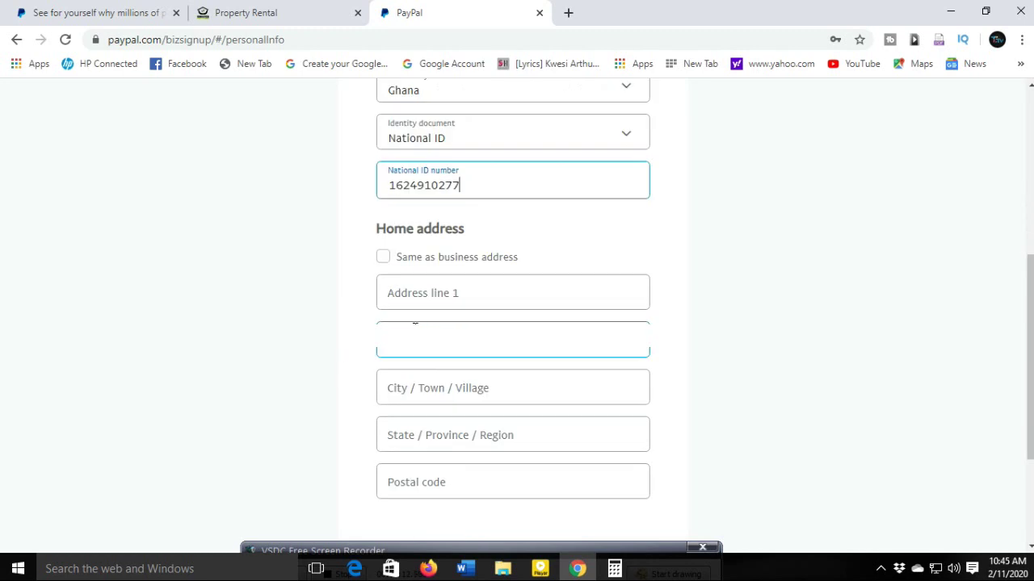
left_click(383, 258)
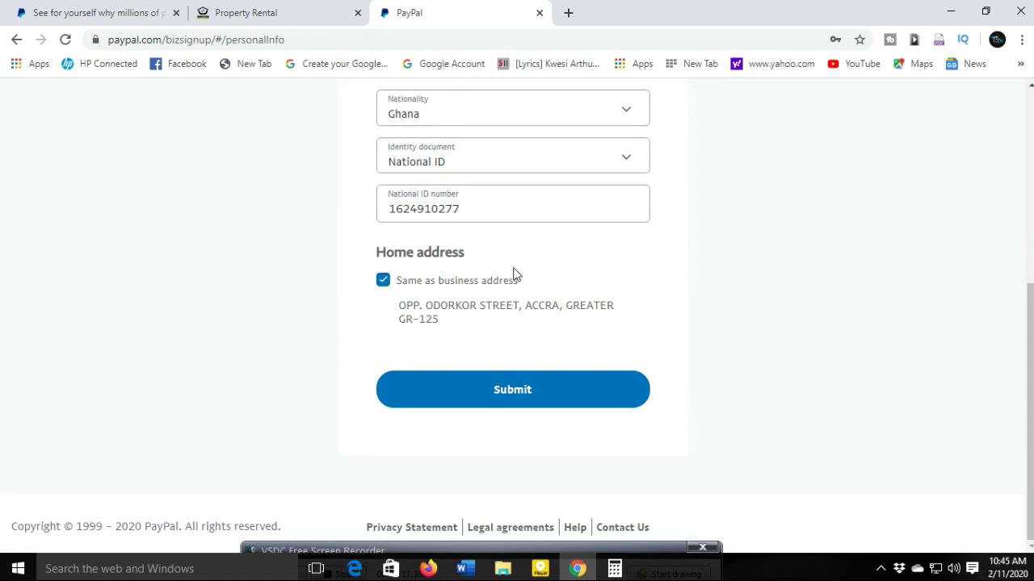
scroll(517, 274, "up", 1)
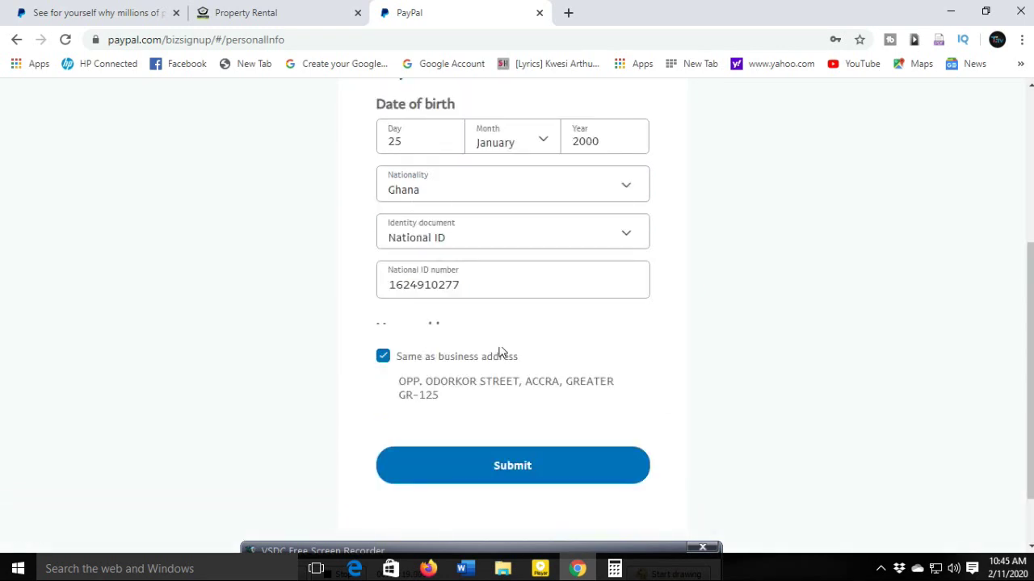
left_click(502, 468)
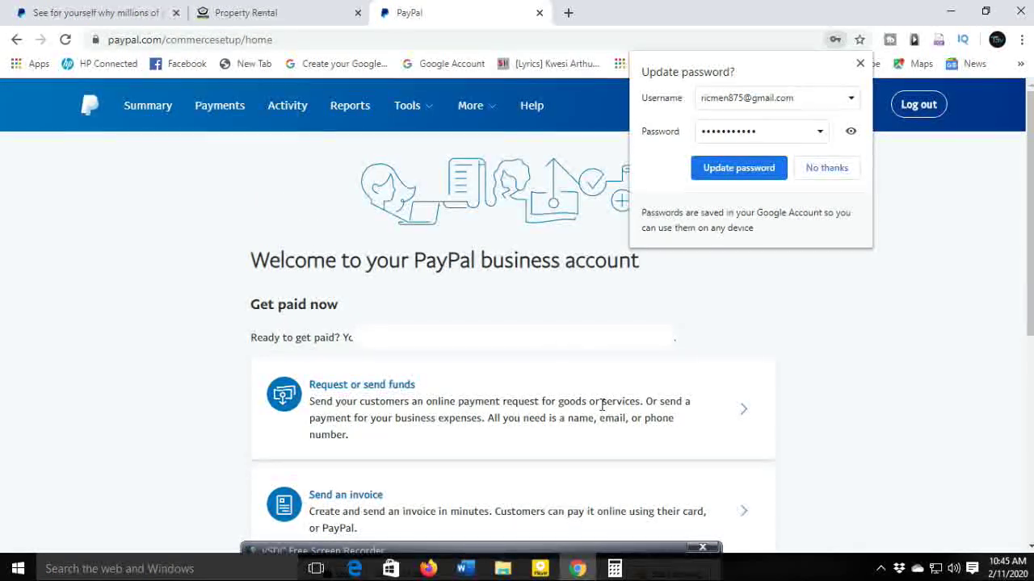
Decline Chrome's password update prompt and go to PayPal's Money wallet page.
left_click(849, 132)
left_click(817, 169)
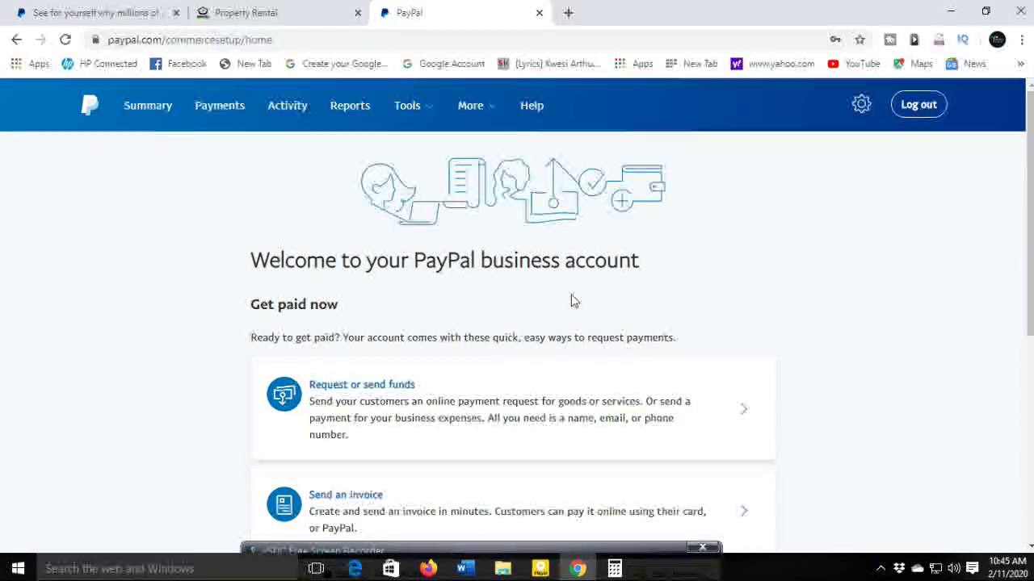
scroll(393, 305, "down", 4)
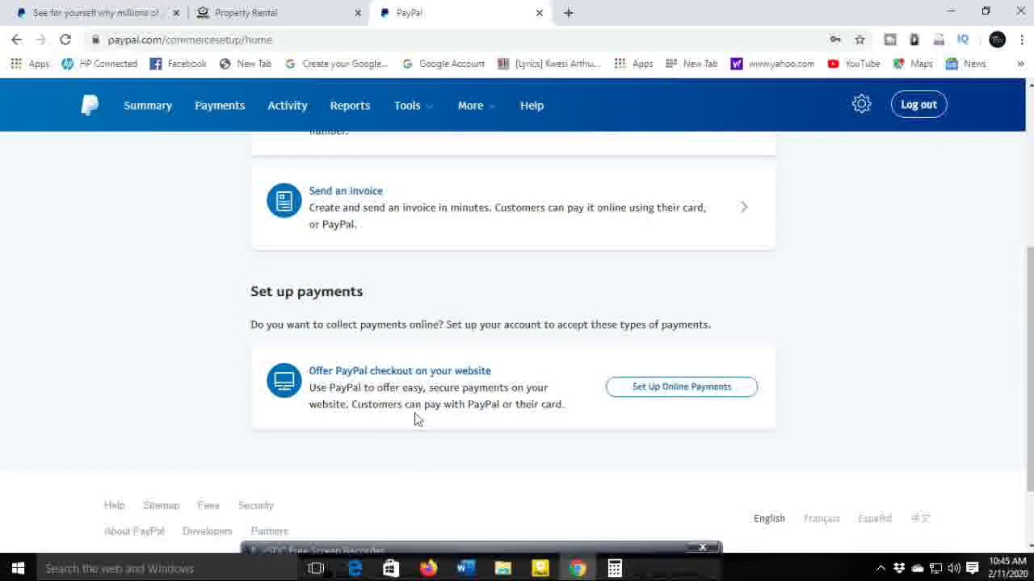
scroll(420, 428, "up", 4)
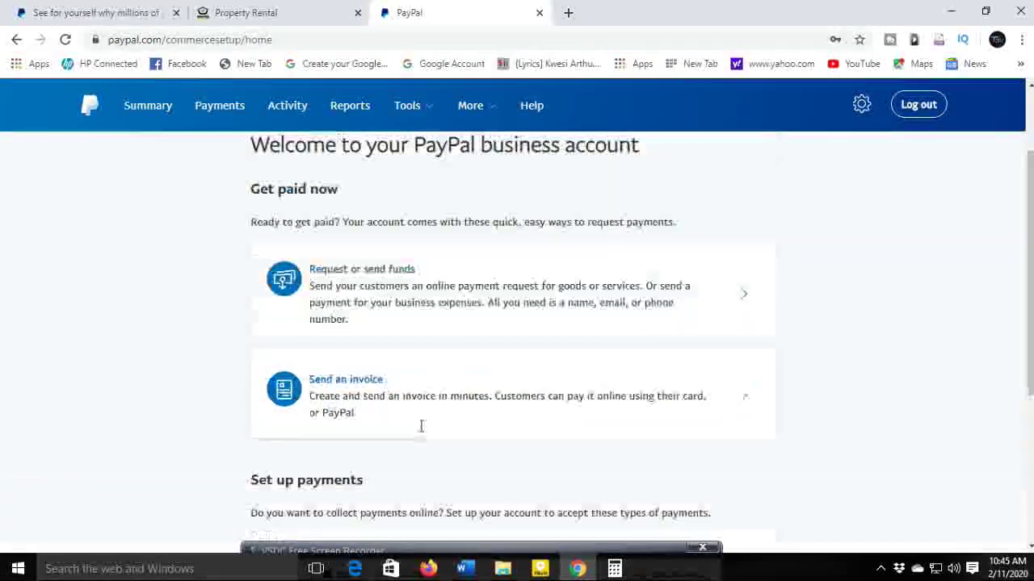
left_click(220, 106)
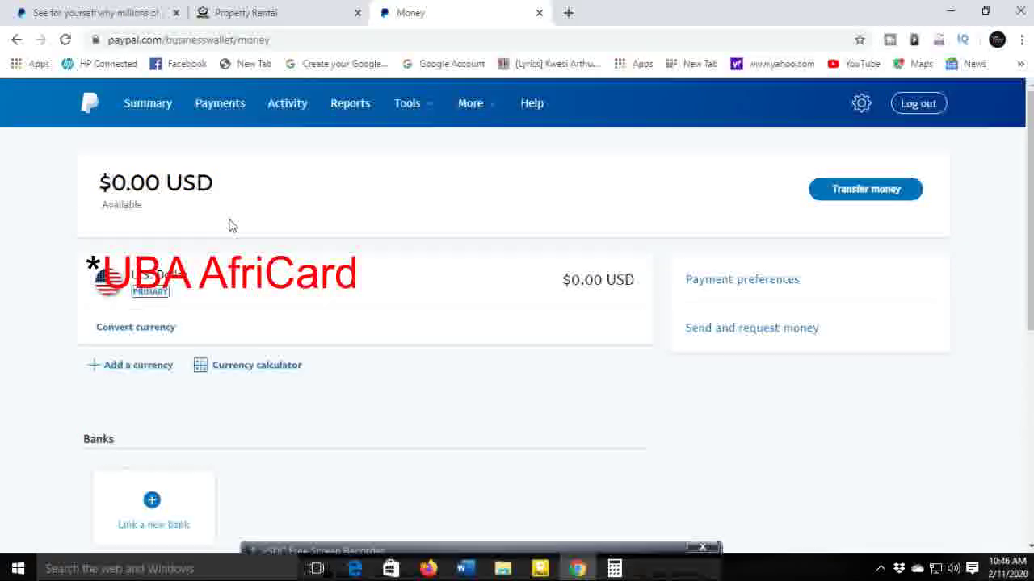
Open 'Link a new card' from the Cards section of the Money page.
scroll(396, 275, "down", 4)
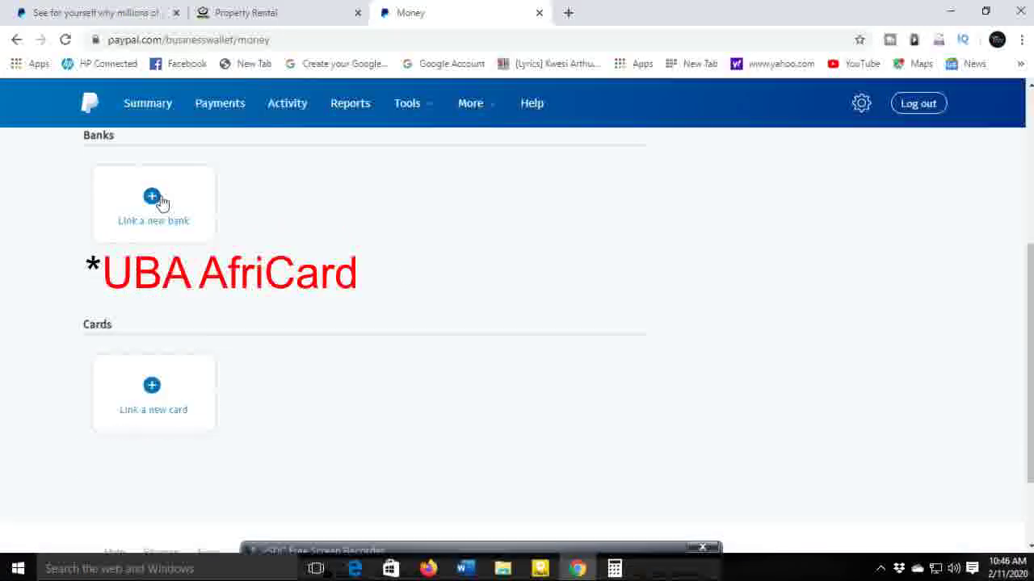
scroll(129, 231, "up", 2)
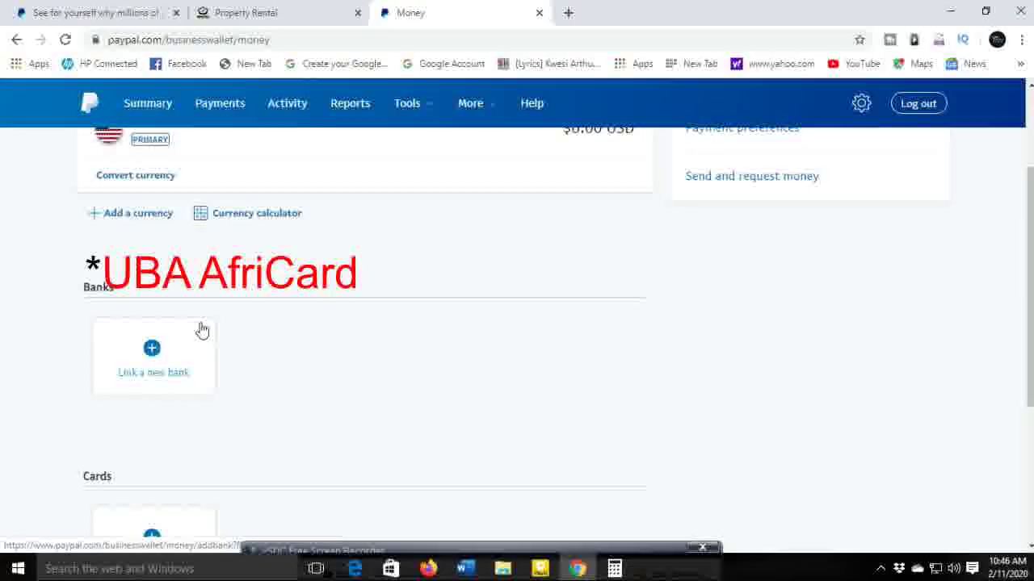
scroll(202, 329, "down", 4)
left_click(150, 273)
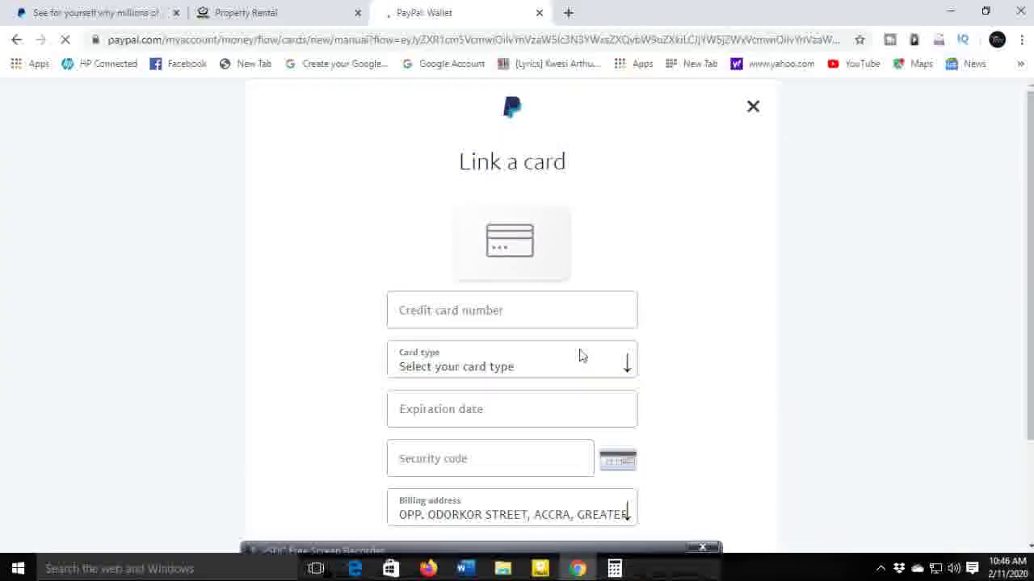
Close the Link a card form without linking and review the Banks and Cards sections.
scroll(583, 355, "down", 2)
scroll(443, 360, "up", 1)
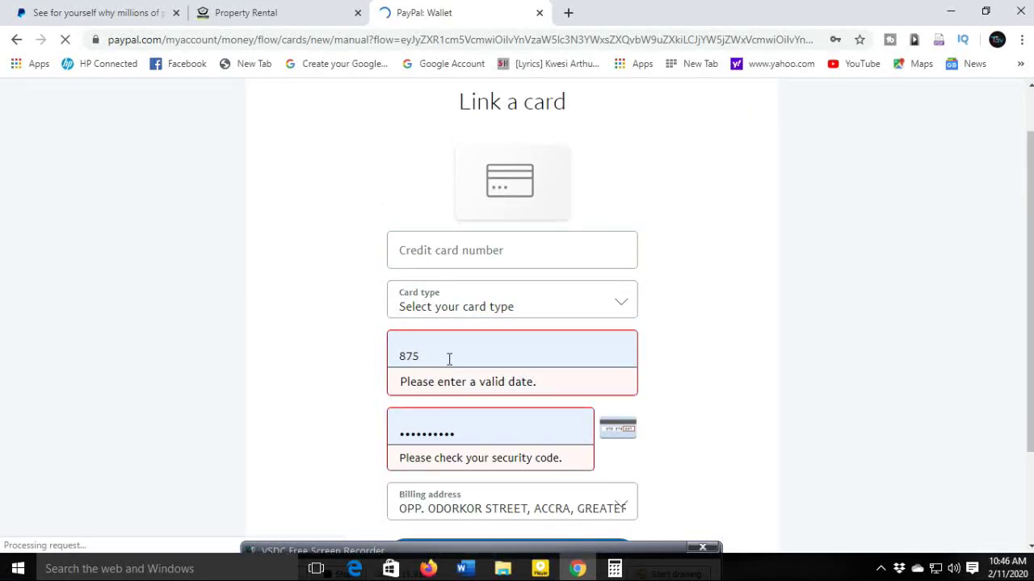
scroll(699, 315, "down", 2)
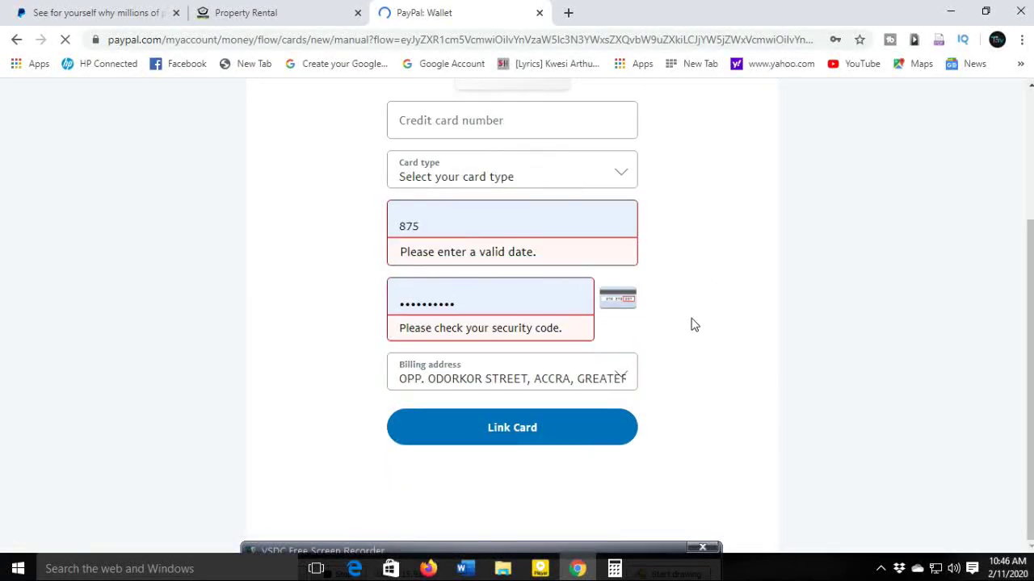
left_click(556, 439)
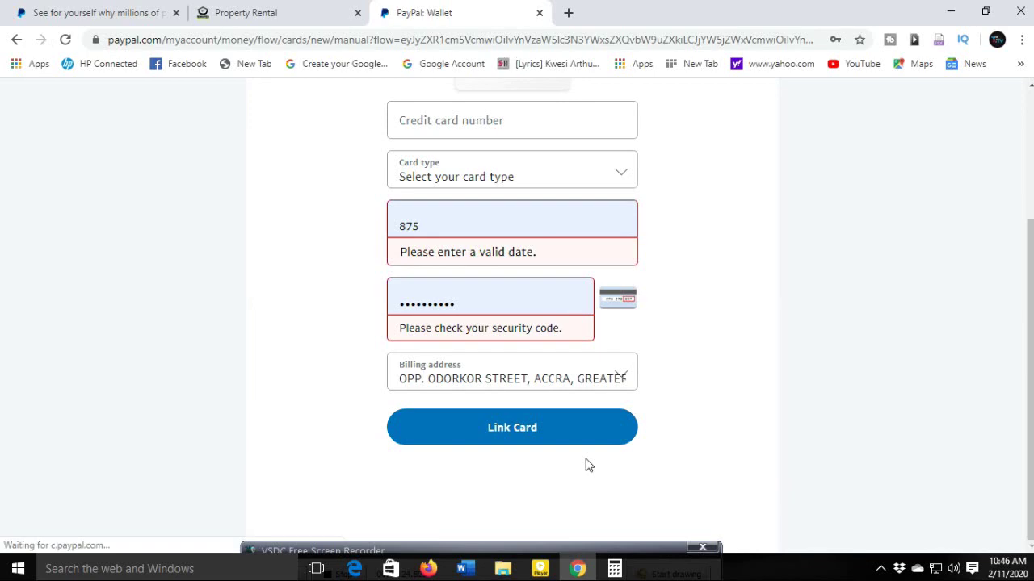
scroll(586, 457, "up", 3)
left_click(751, 112)
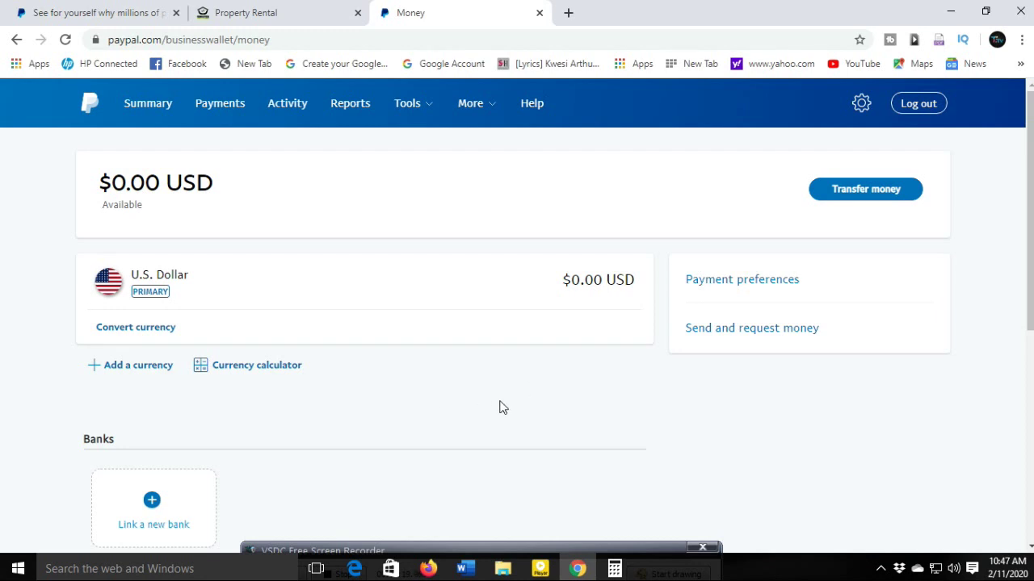
scroll(476, 429, "down", 5)
scroll(476, 430, "up", 2)
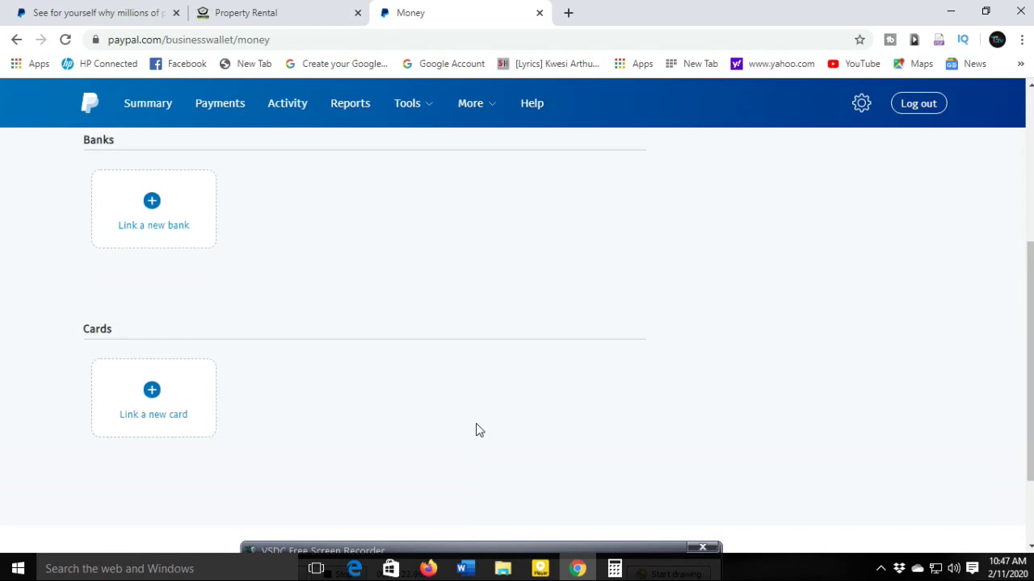